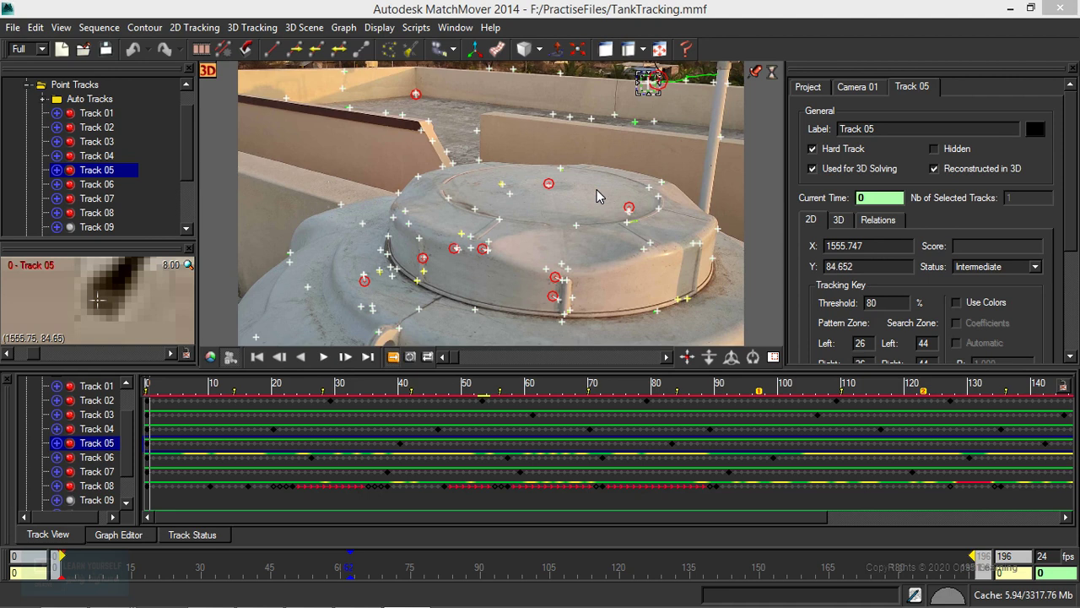
pyautogui.click(207, 29)
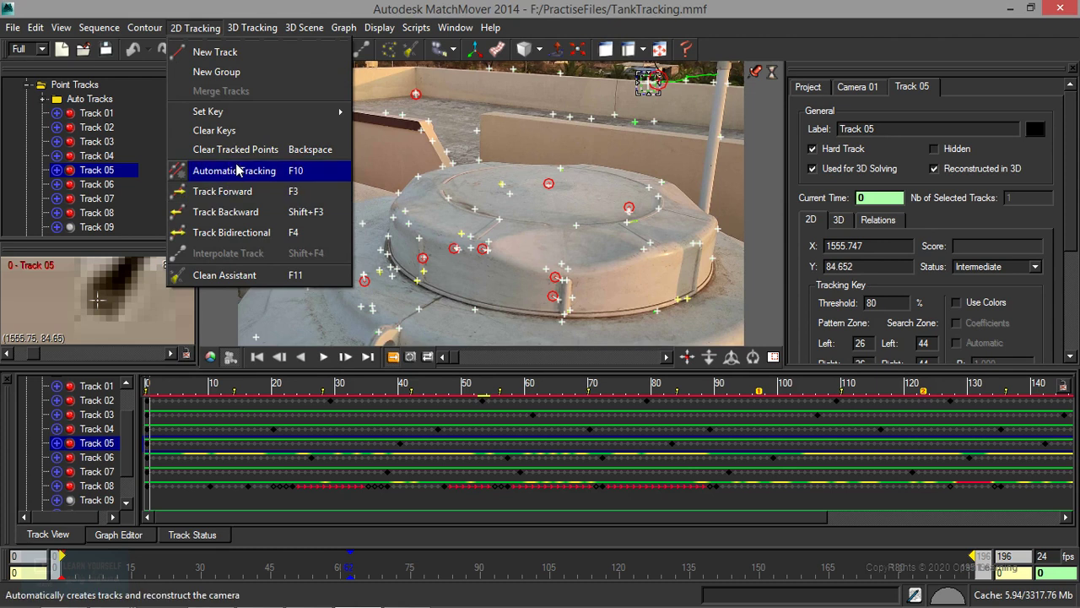
pyautogui.moveTo(247, 32)
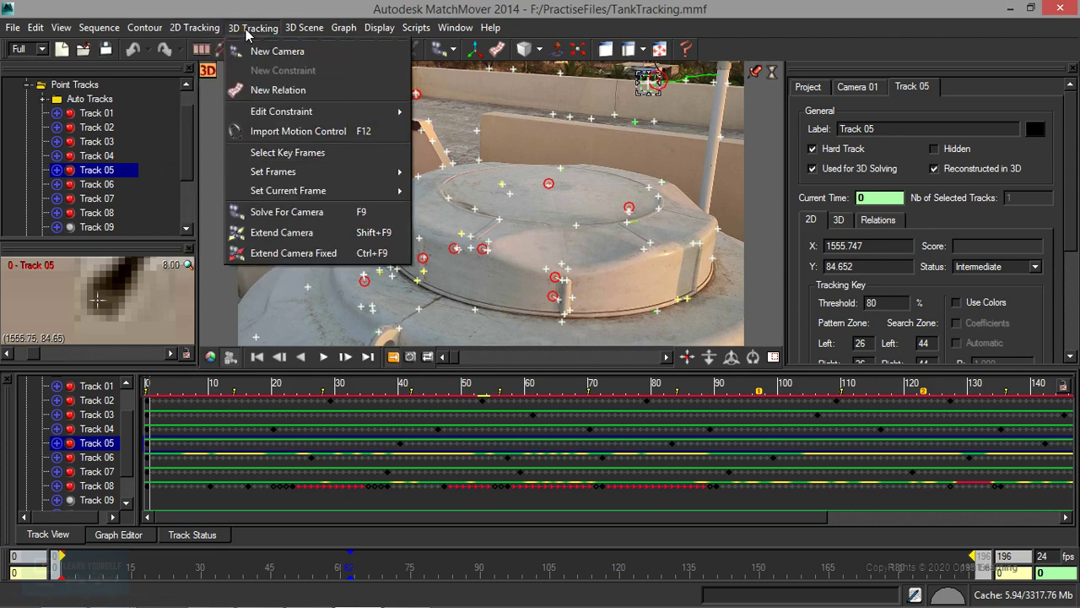
pyautogui.moveTo(203, 31)
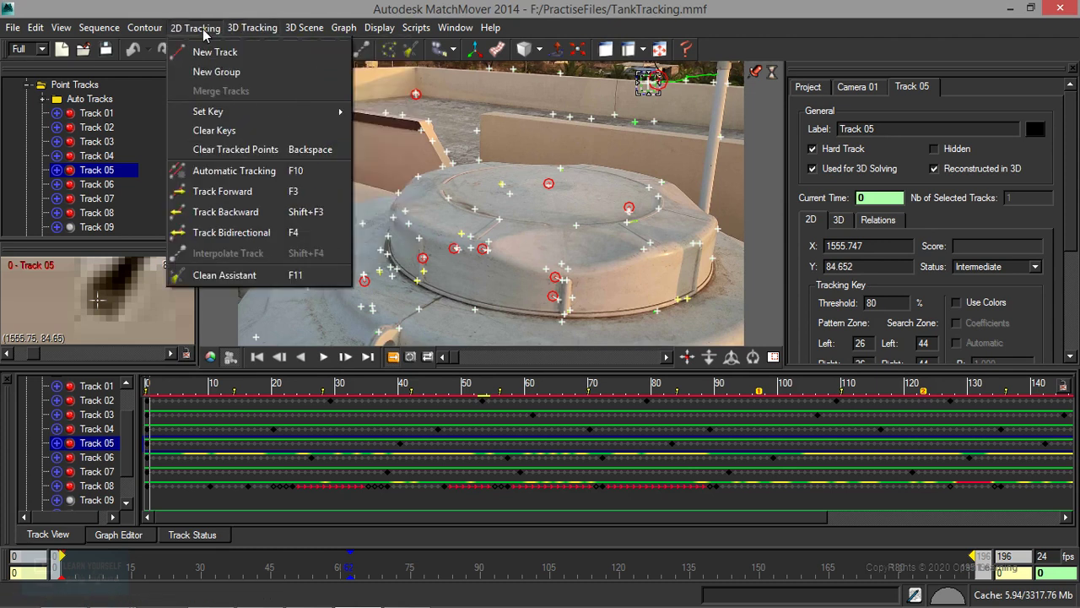
# - Delete the Auto Tracks group from the point tracks, keeping only the manually placed tracks
pyautogui.click(106, 98)
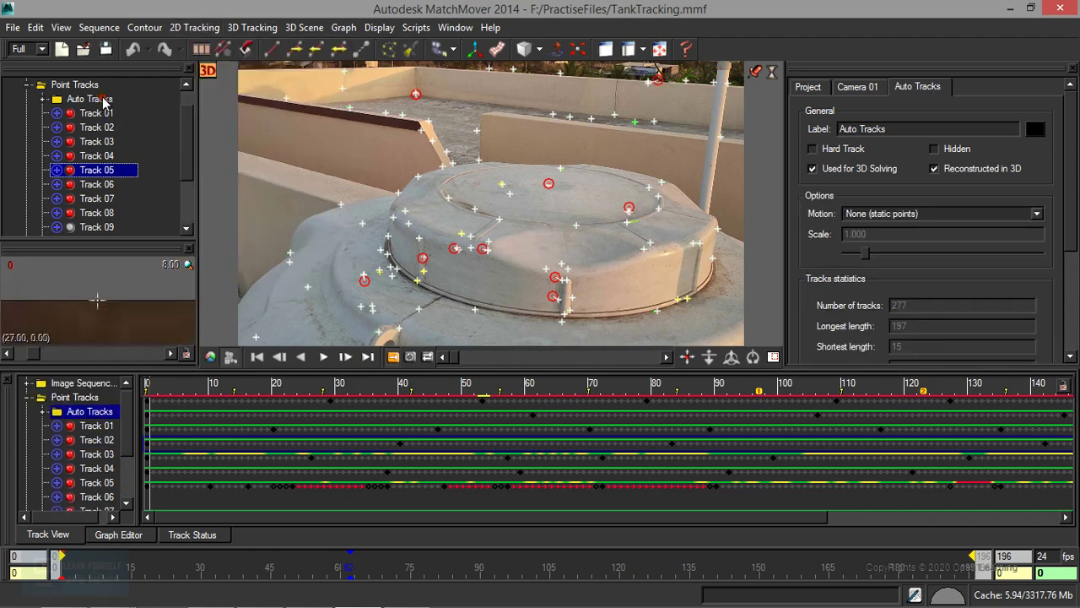
pyautogui.rightClick(117, 99)
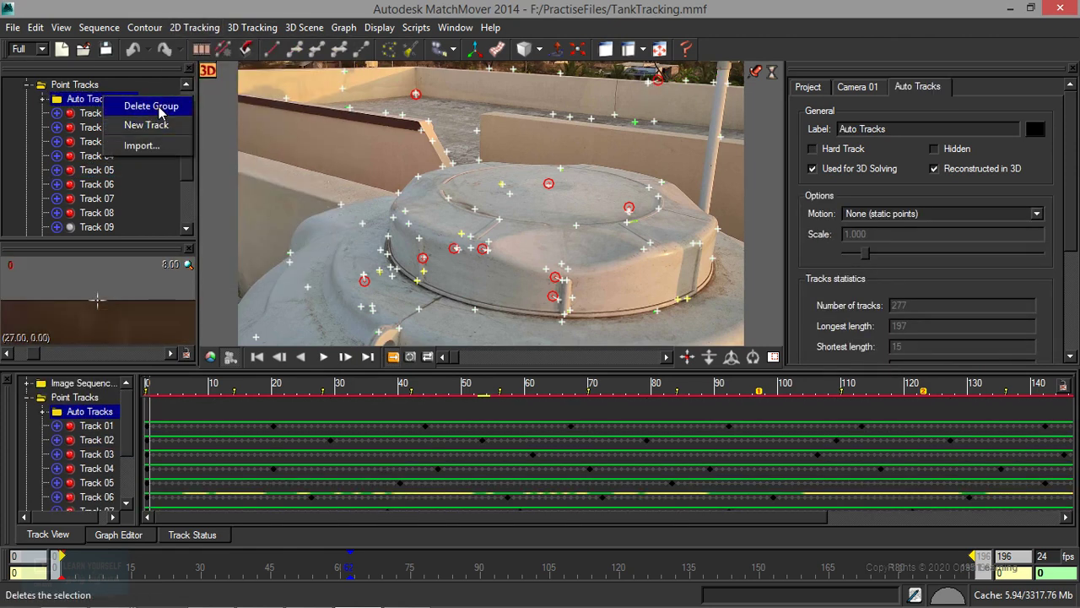
pyautogui.click(43, 100)
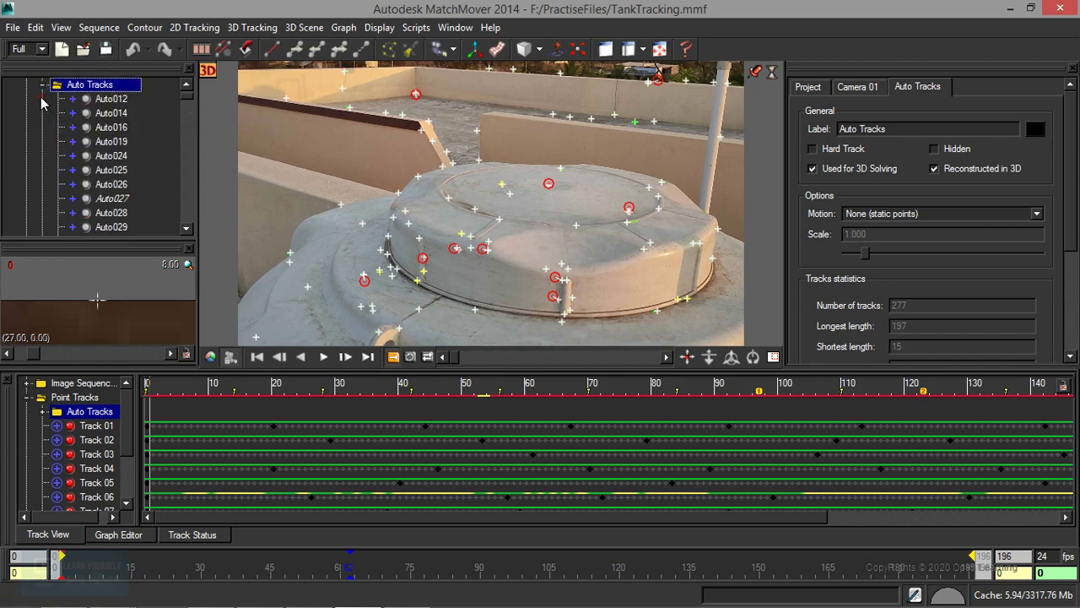
pyautogui.rightClick(89, 86)
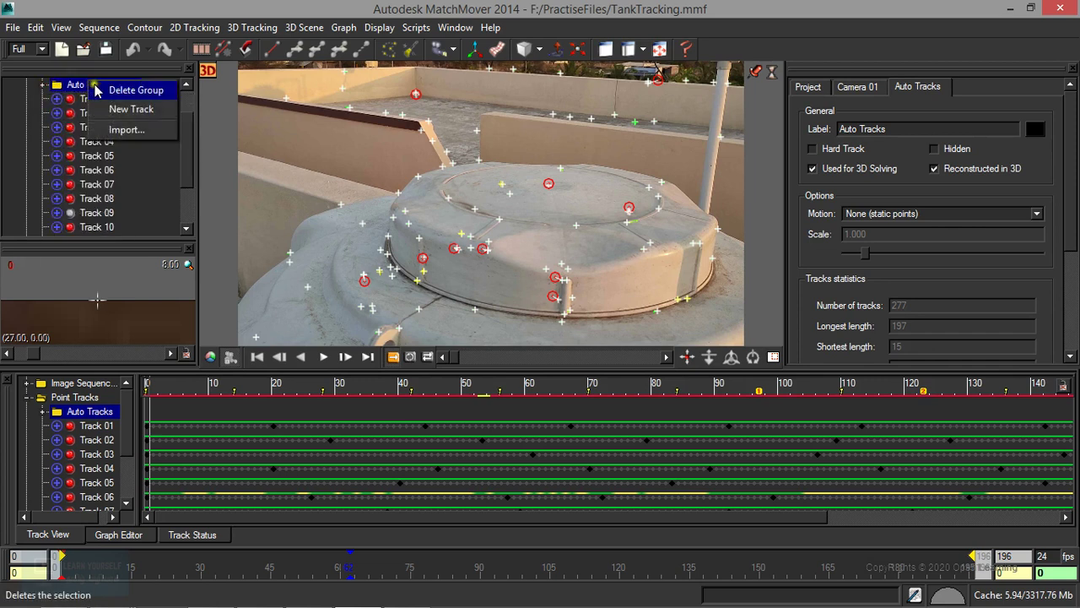
pyautogui.click(125, 91)
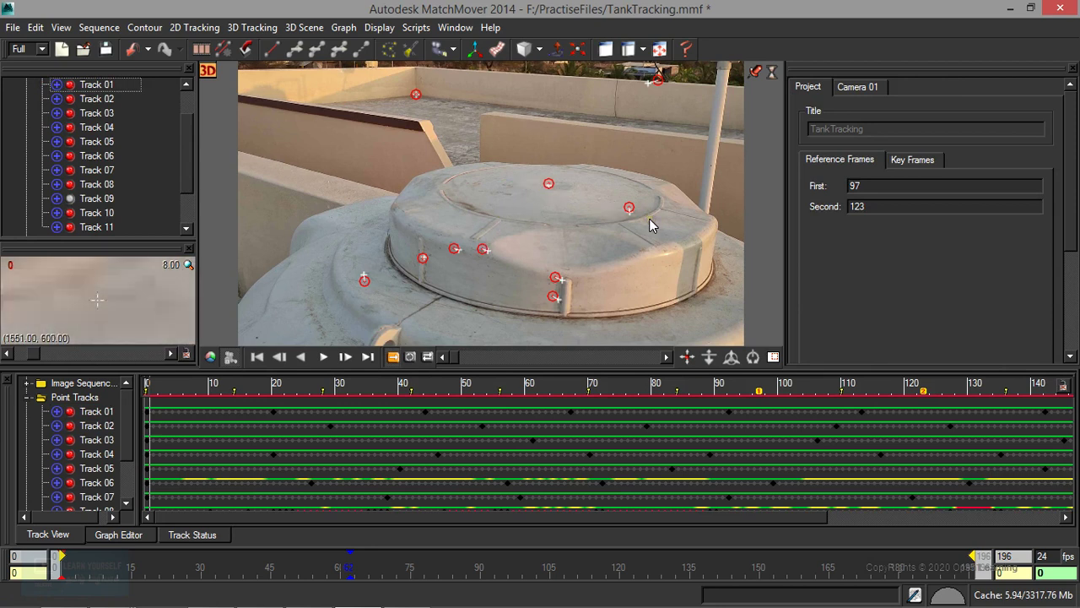
# - Solve for the camera again using the remaining manual tracks
pyautogui.click(253, 31)
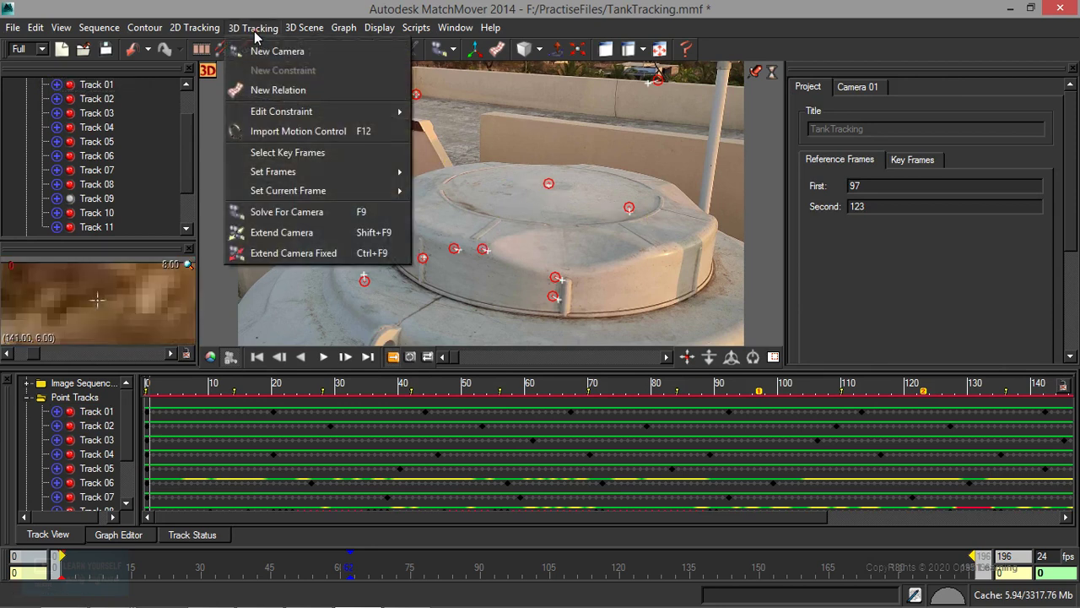
pyautogui.click(299, 212)
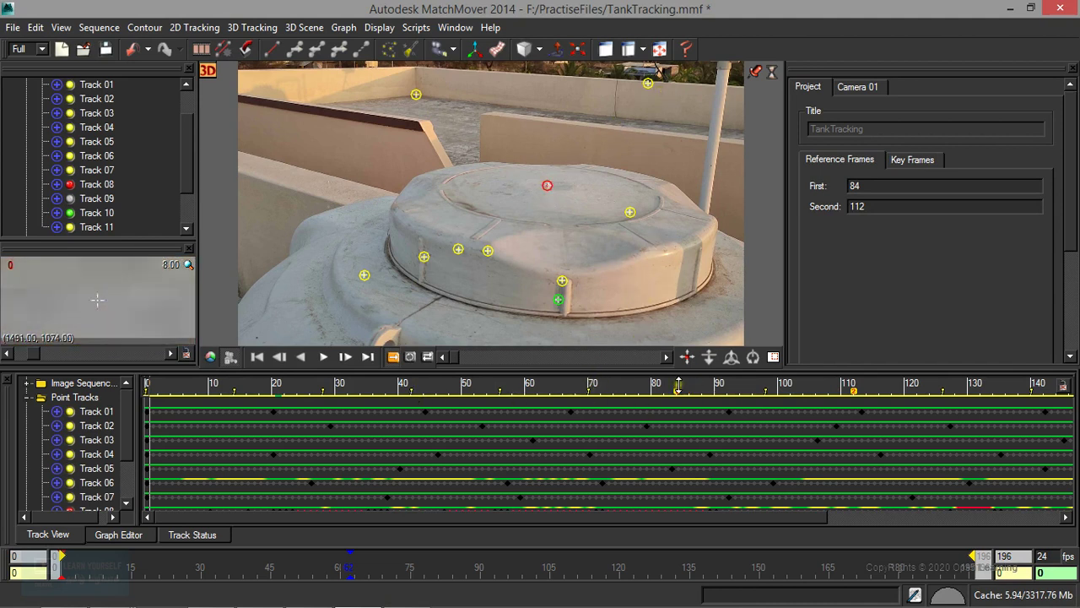
pyautogui.moveTo(784, 518); pyautogui.dragTo(489, 519)
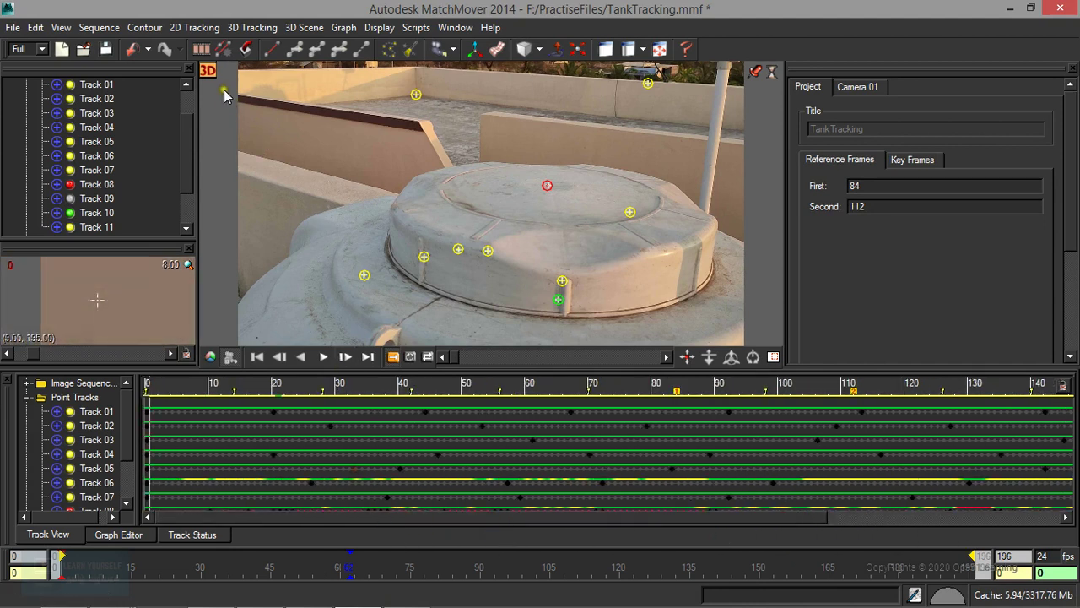
# - Examine the solved camera, track points and grid in the 3D view, then return to the 2D view and scrub to frame 6
pyautogui.click(208, 71)
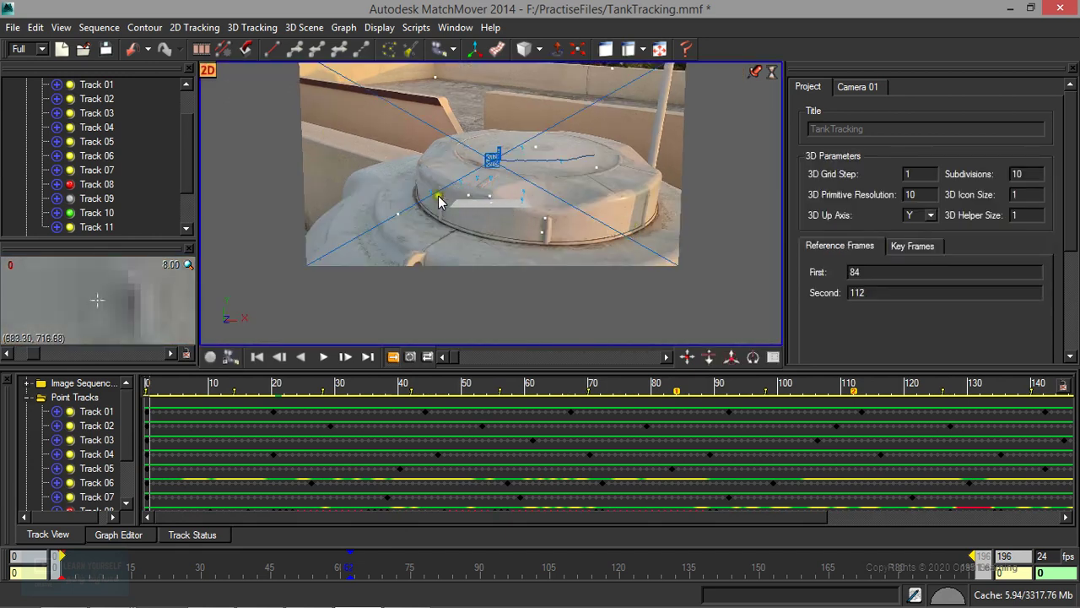
pyautogui.moveTo(543, 234); pyautogui.dragTo(499, 205, button='middle')
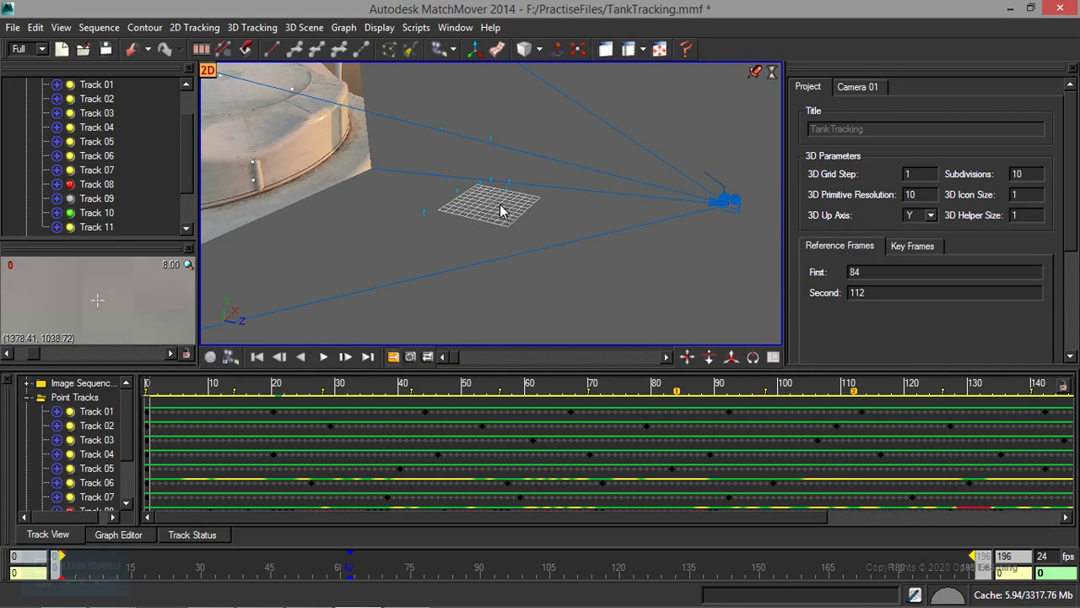
pyautogui.click(501, 213)
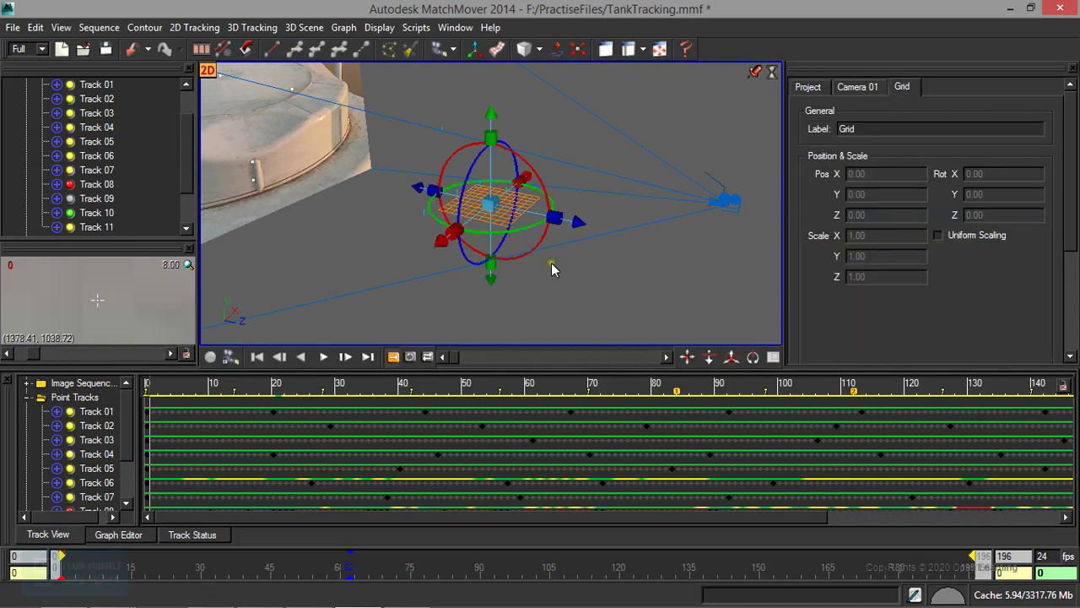
pyautogui.click(577, 275)
pyautogui.moveTo(530, 241); pyautogui.dragTo(509, 221, button='middle')
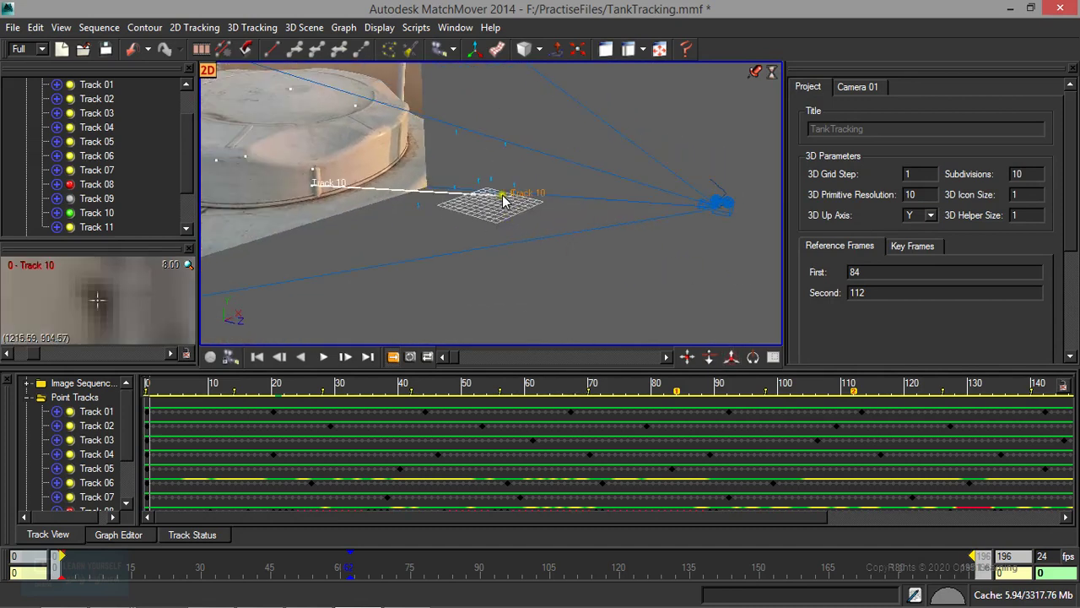
pyautogui.moveTo(463, 216); pyautogui.dragTo(362, 248, button='middle')
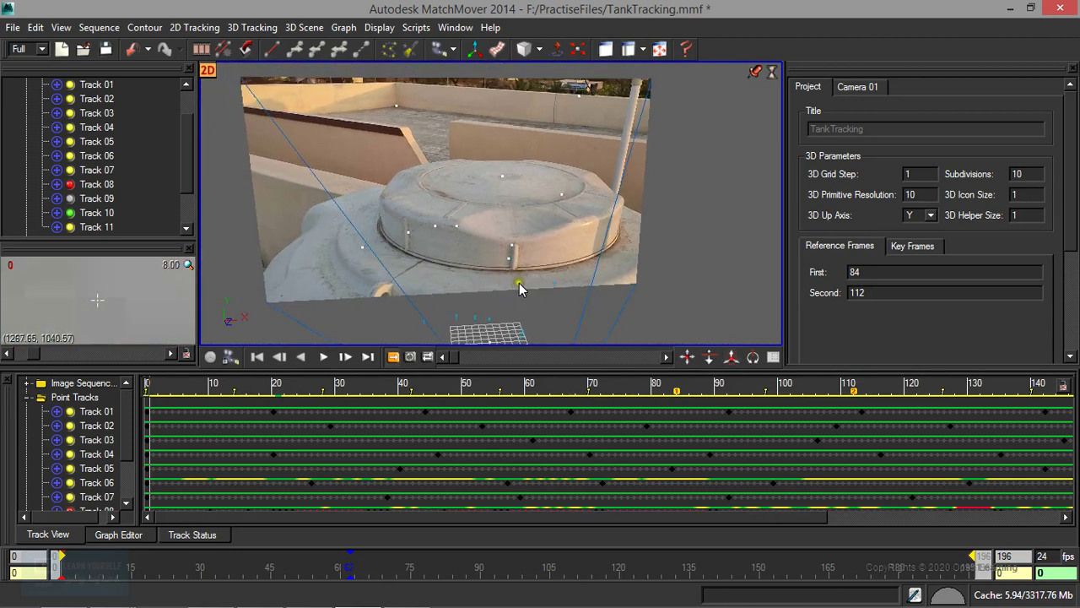
pyautogui.click(208, 70)
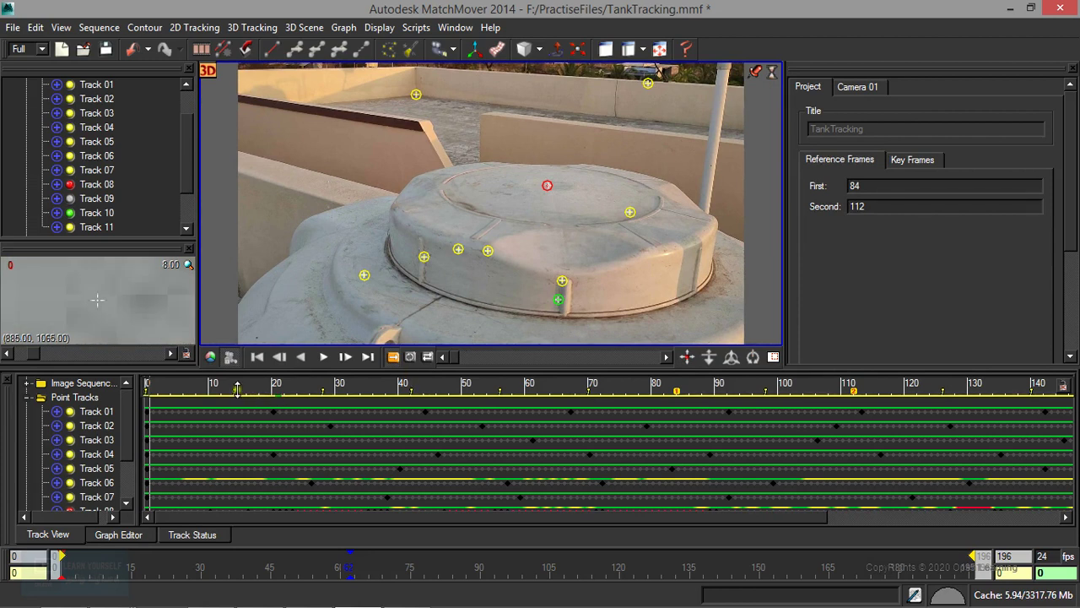
pyautogui.moveTo(208, 551)
pyautogui.mouseDown()
pyautogui.moveTo(629, 554)
pyautogui.moveTo(131, 567)
pyautogui.mouseUp()
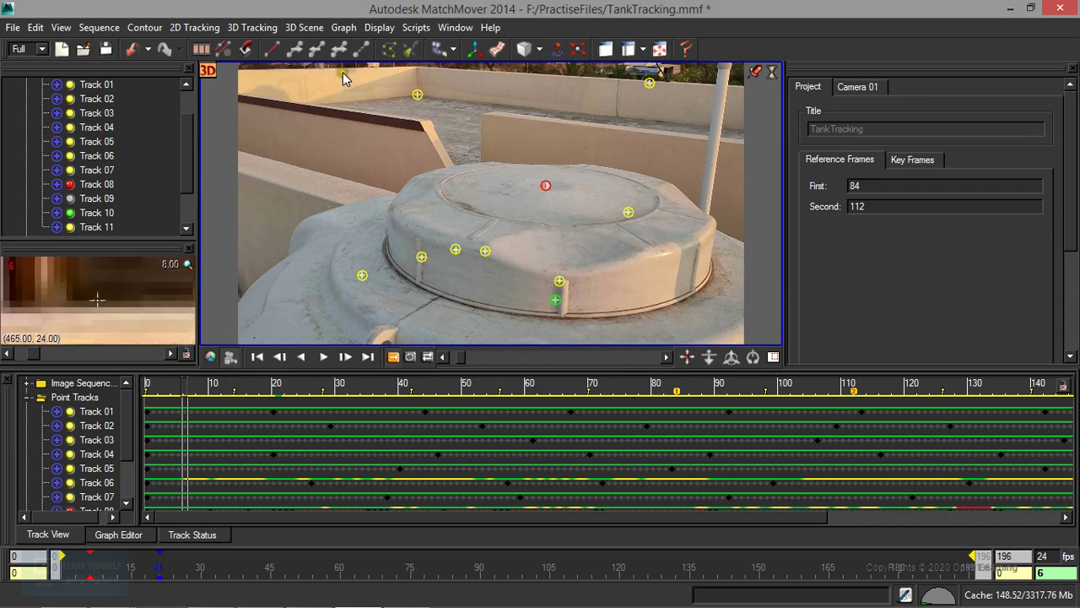
# - Create a new coordinate system in the 3D scene
pyautogui.click(241, 28)
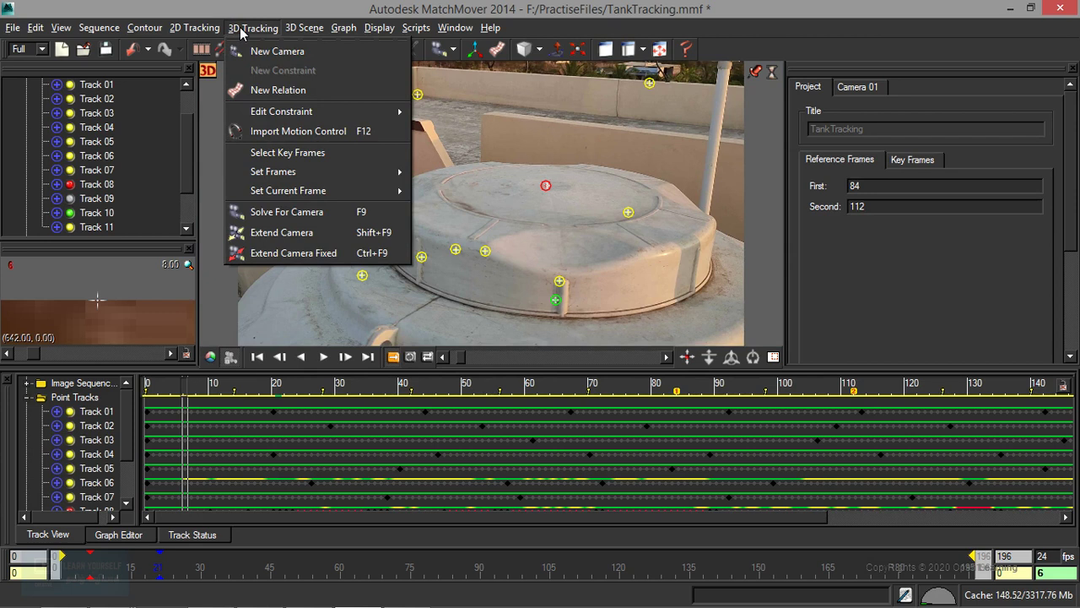
pyautogui.moveTo(312, 31)
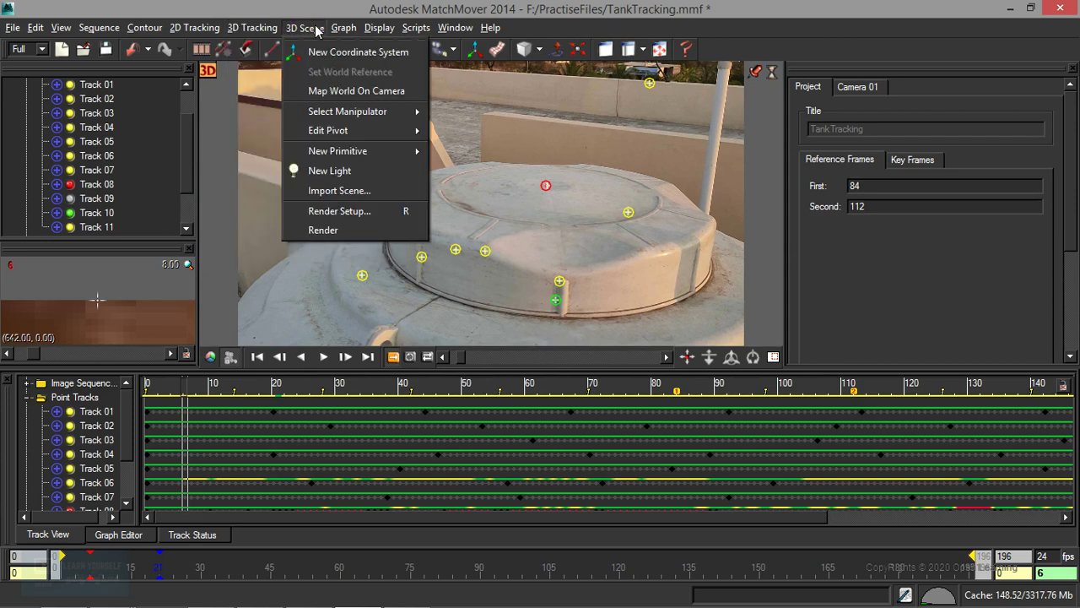
pyautogui.click(353, 53)
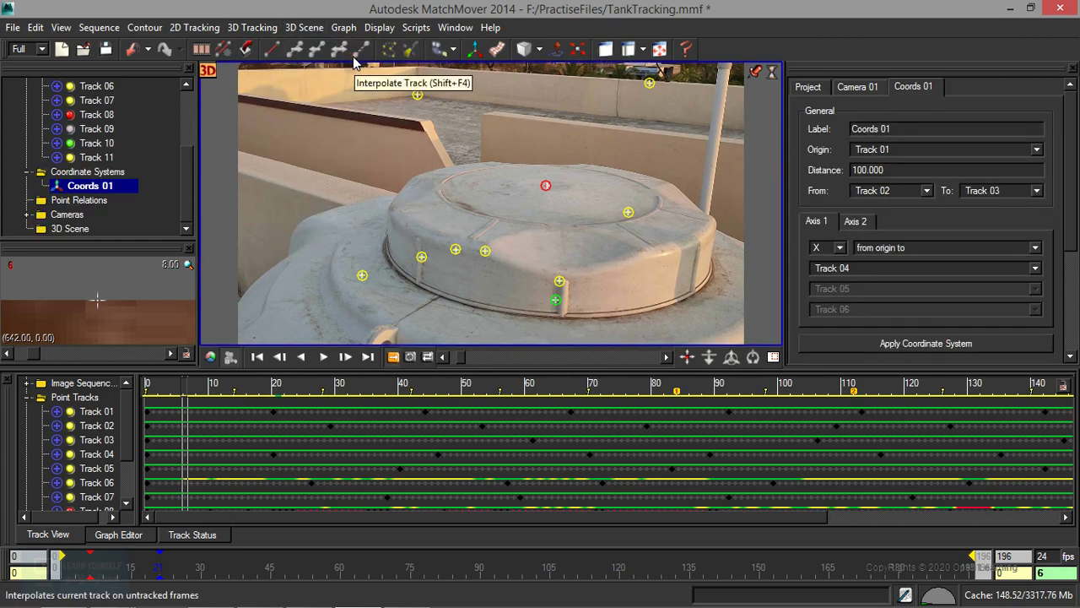
# - Review the project, camera and coordinate system settings, and compare Tracks 08, 07 and 04 on the tank lid
pyautogui.click(815, 89)
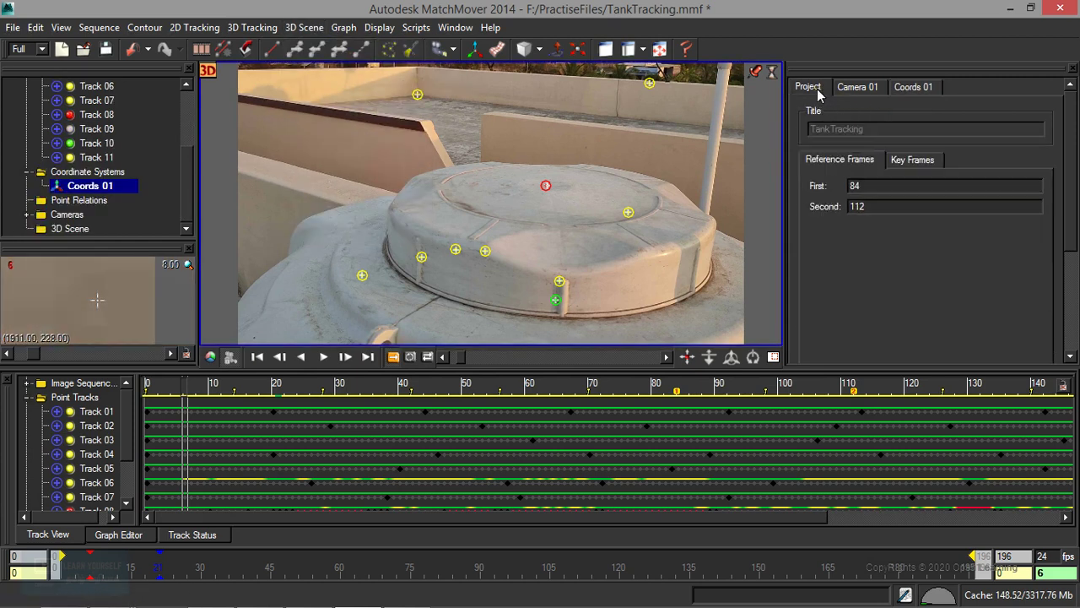
pyautogui.click(866, 92)
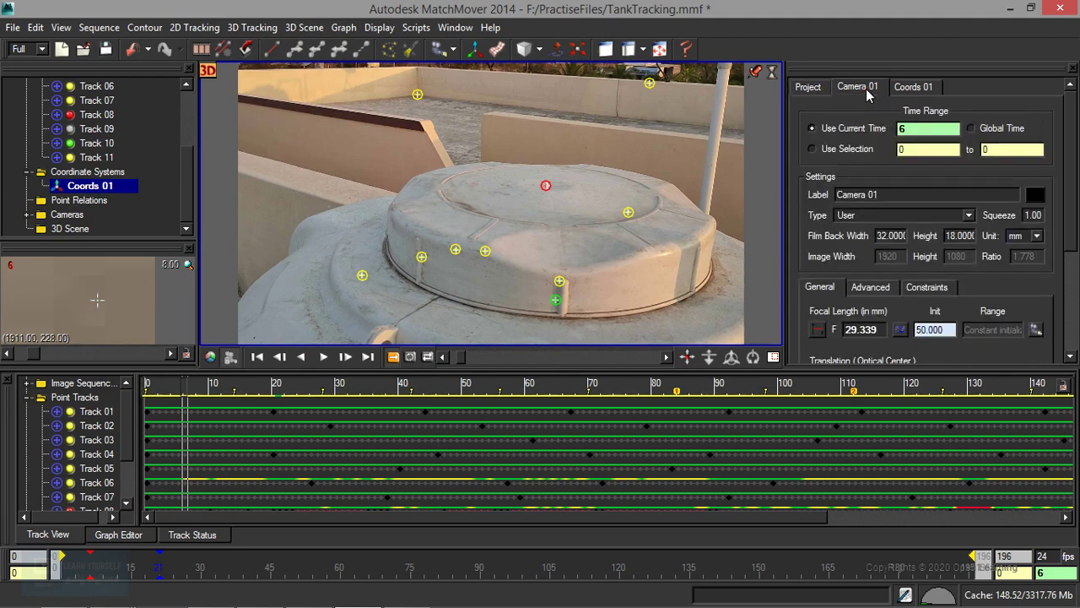
pyautogui.click(919, 95)
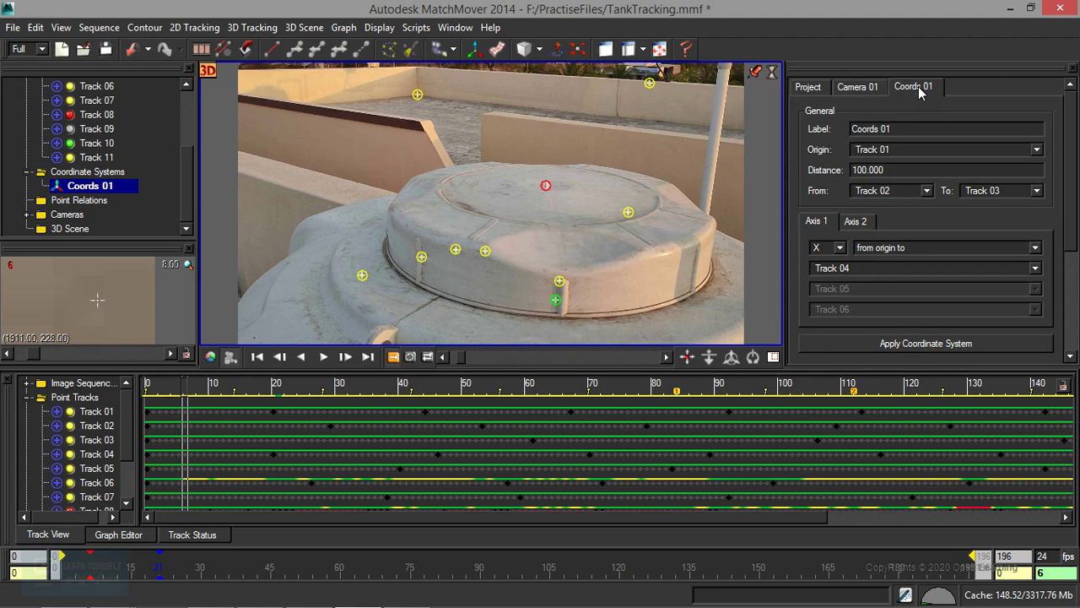
pyautogui.click(929, 153)
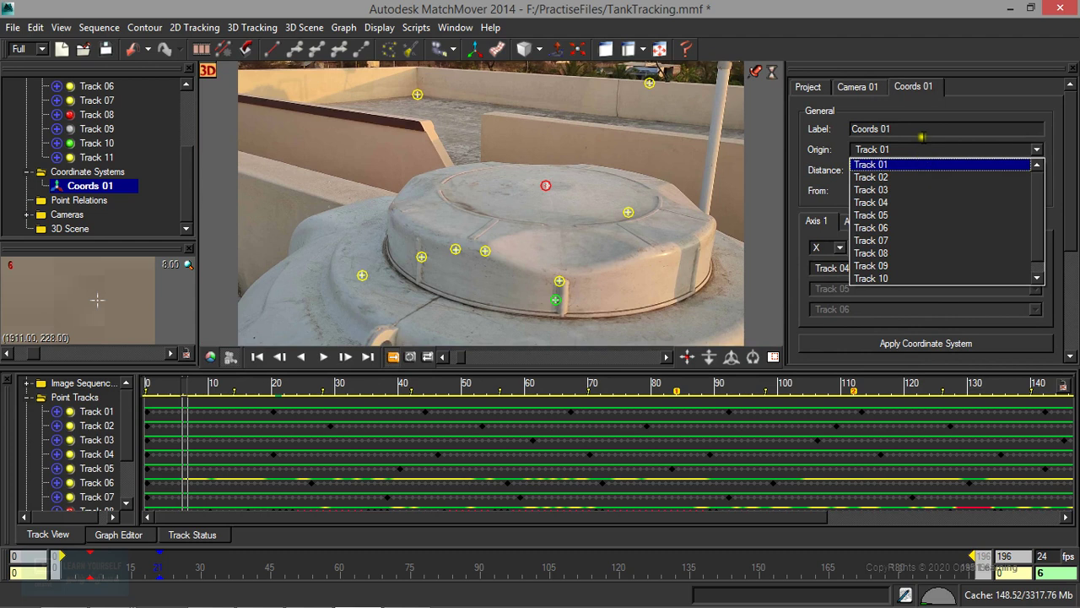
pyautogui.click(922, 128)
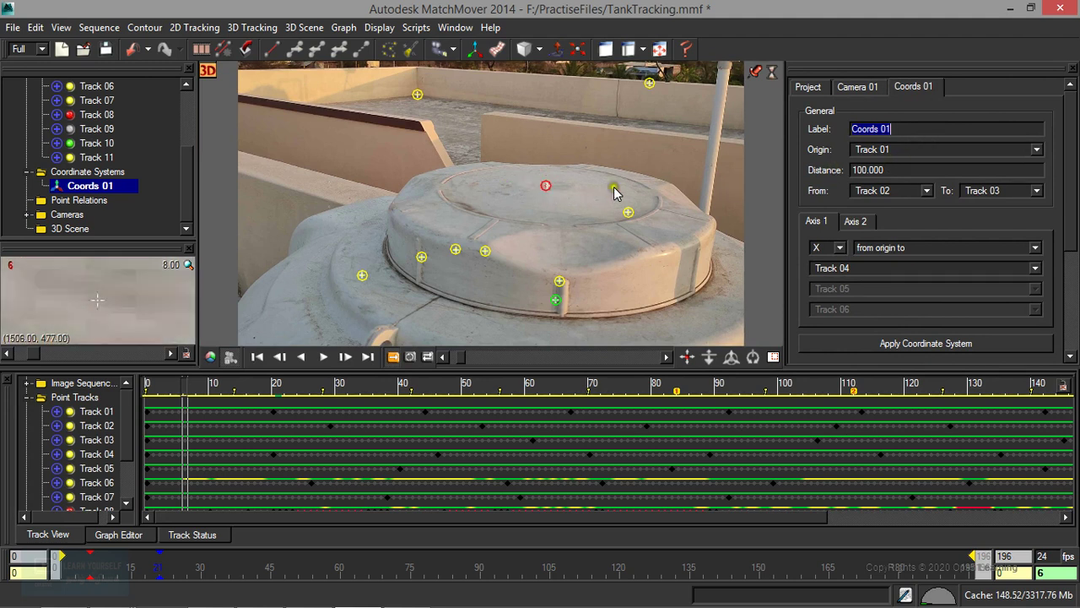
pyautogui.click(545, 187)
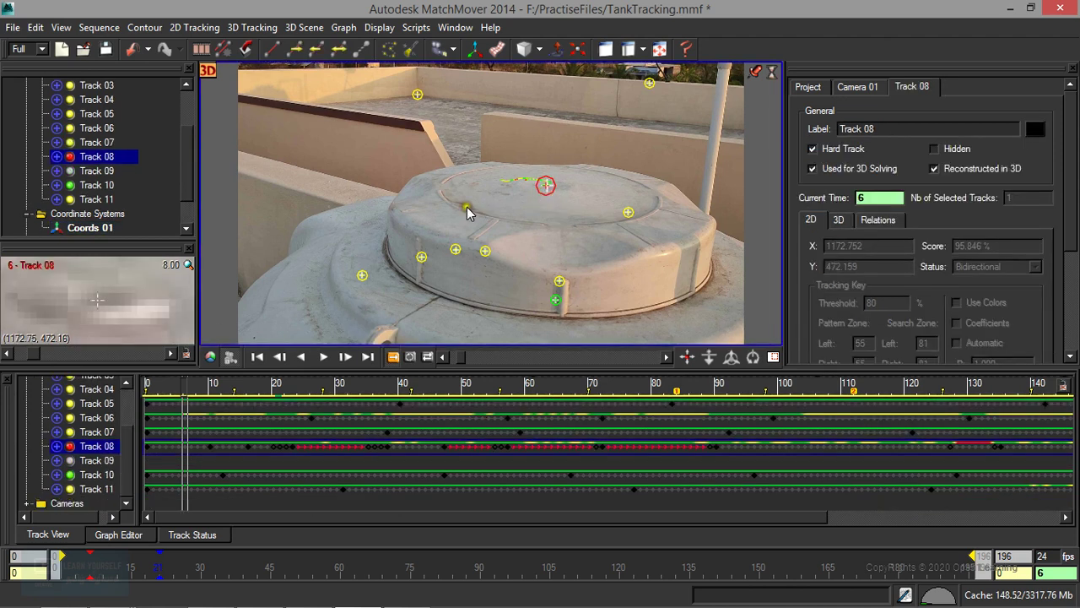
pyautogui.click(485, 251)
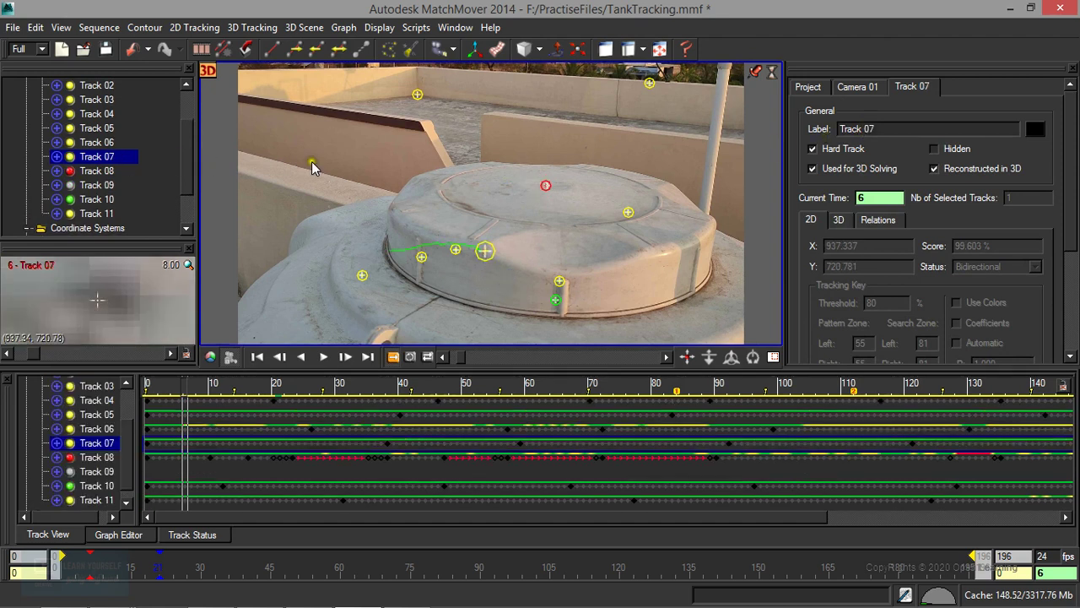
pyautogui.click(628, 212)
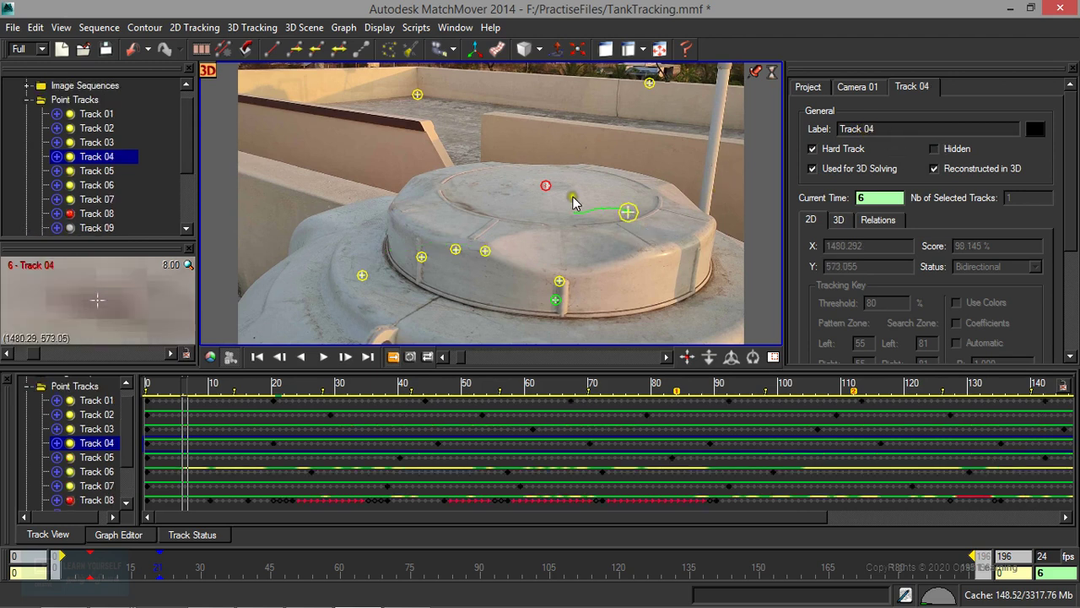
pyautogui.click(545, 186)
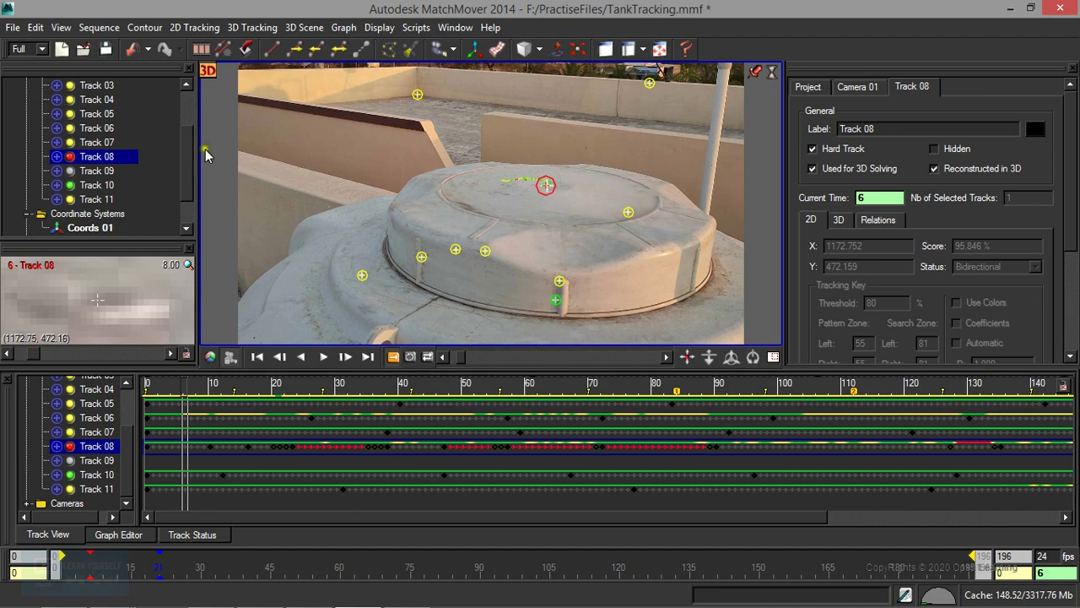
# - Set the origin of Coords 01 to Track 08 on the tank lid and show the axes in the 3D view
pyautogui.scroll(-1, 179, 173)
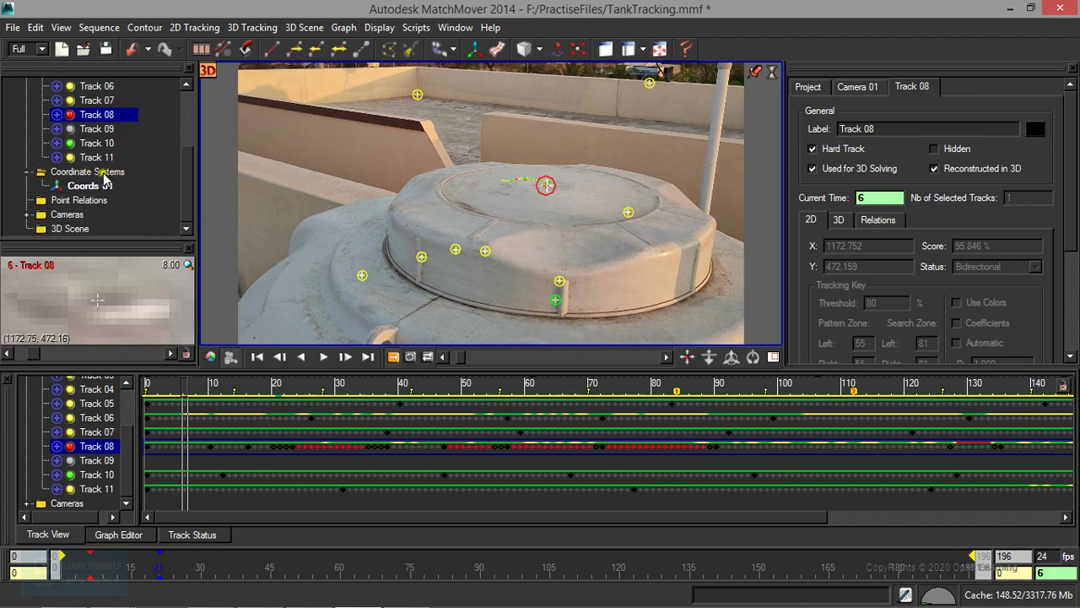
pyautogui.click(107, 188)
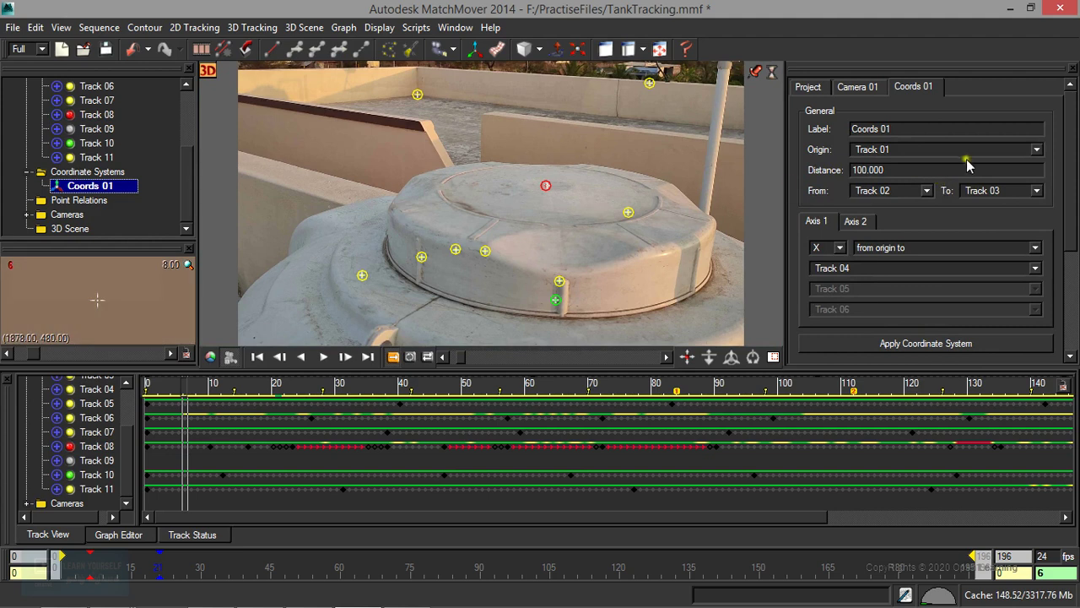
pyautogui.click(1025, 149)
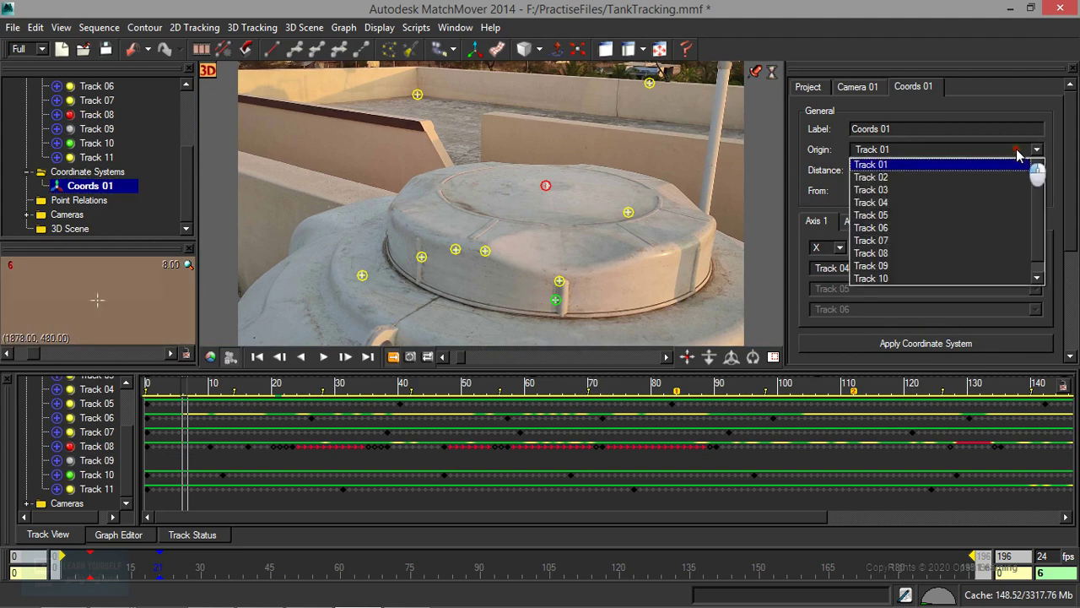
pyautogui.click(978, 253)
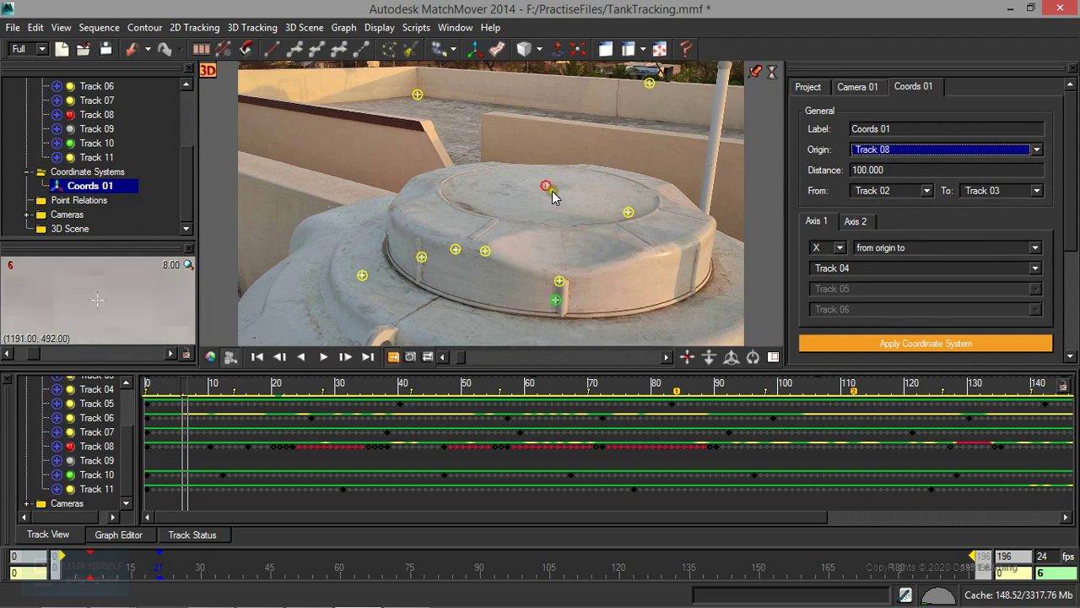
pyautogui.click(206, 70)
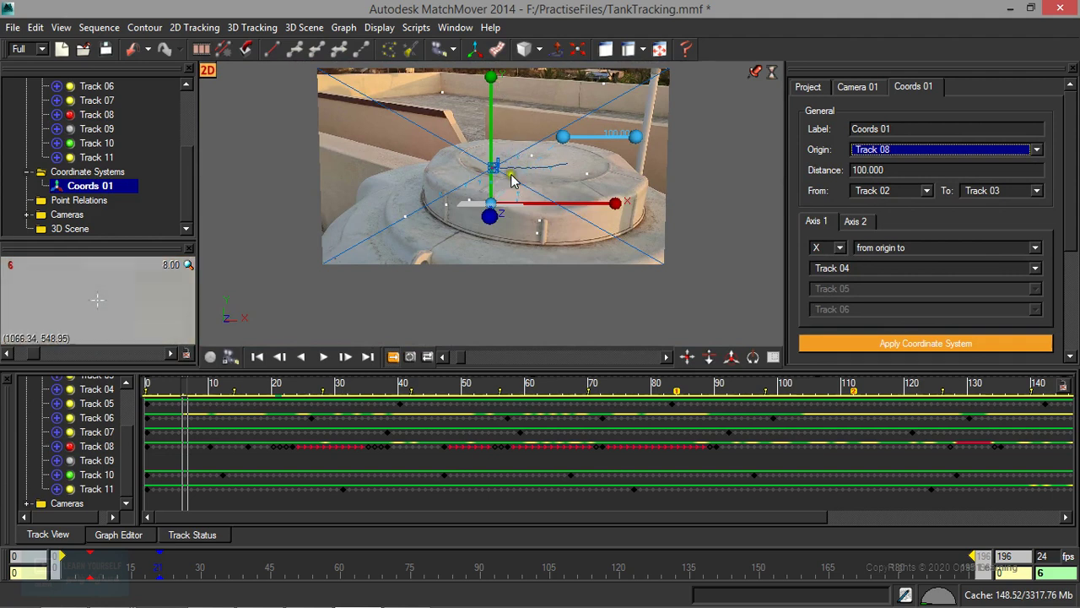
# - Examine the coordinate axes and image plane in the 3D view and compare them with the 2D track points
pyautogui.moveTo(548, 174); pyautogui.dragTo(514, 198, button='middle')
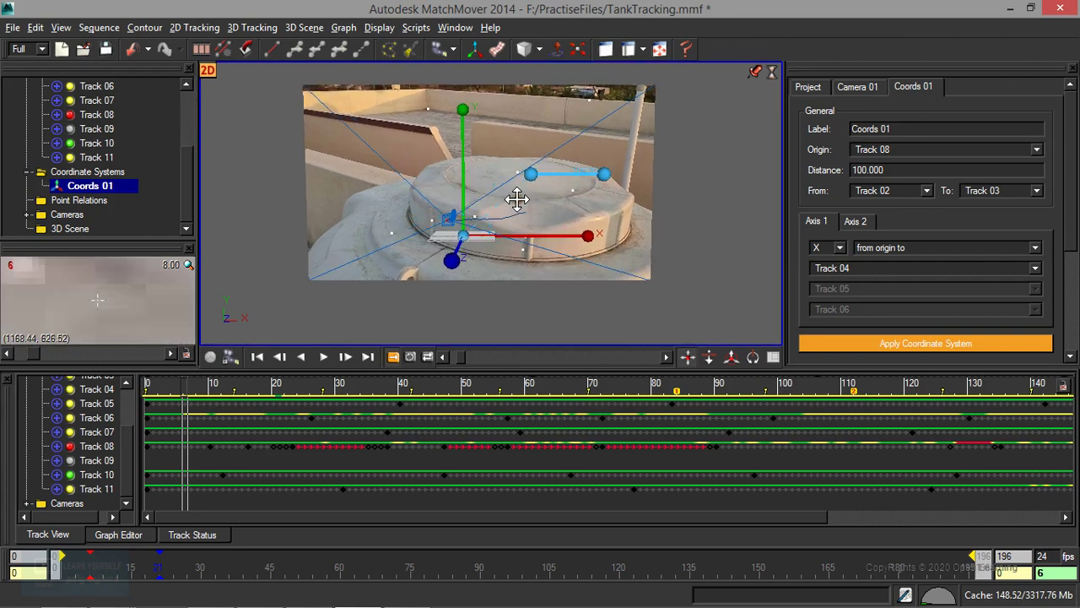
pyautogui.click(559, 212)
pyautogui.moveTo(527, 207); pyautogui.dragTo(550, 185, button='middle')
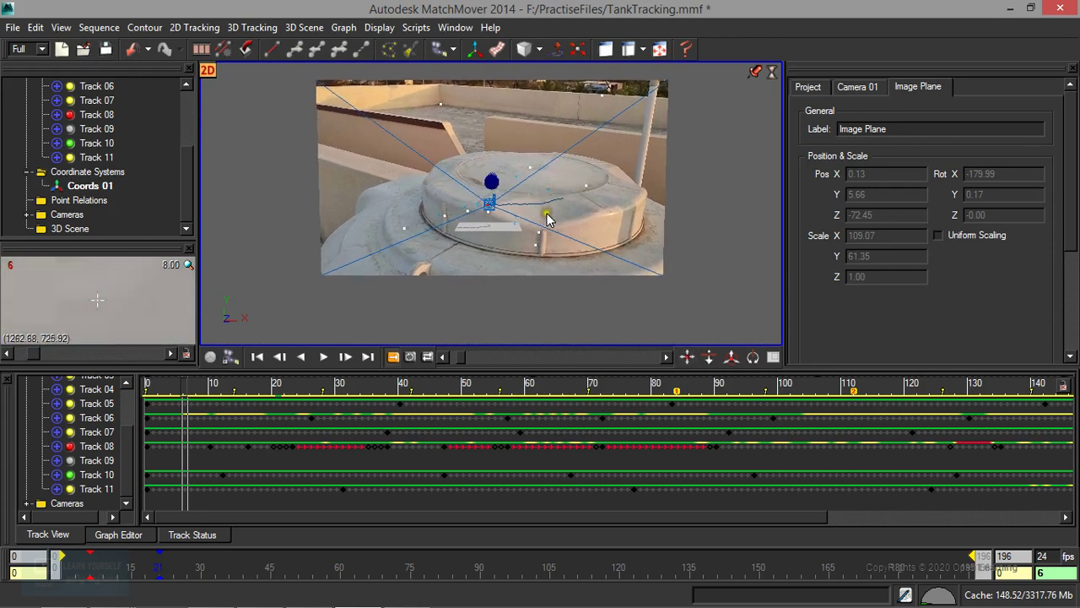
pyautogui.click(548, 219)
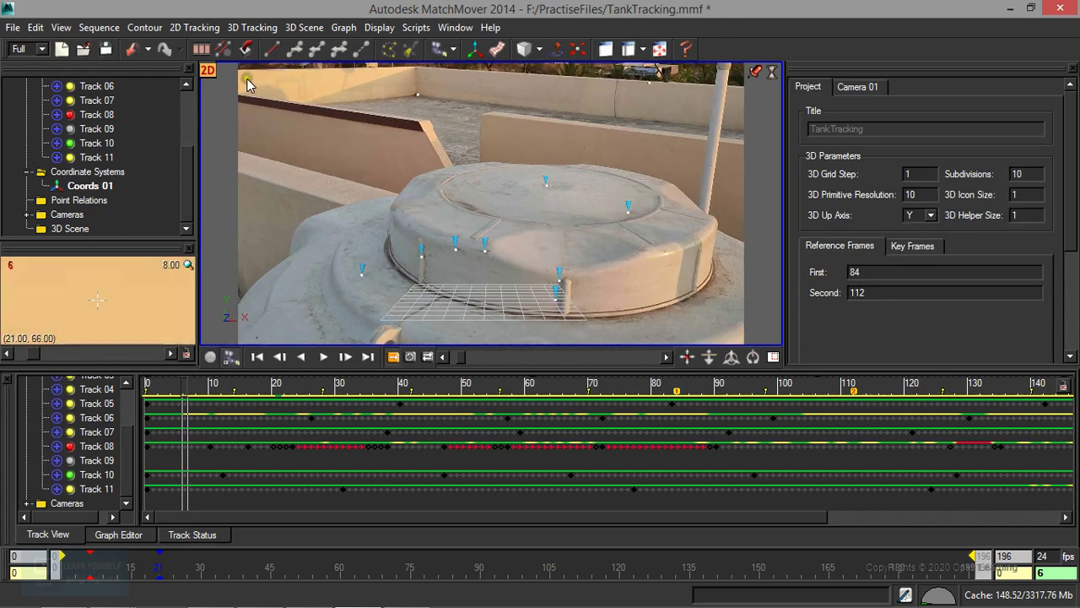
pyautogui.press('Tab')
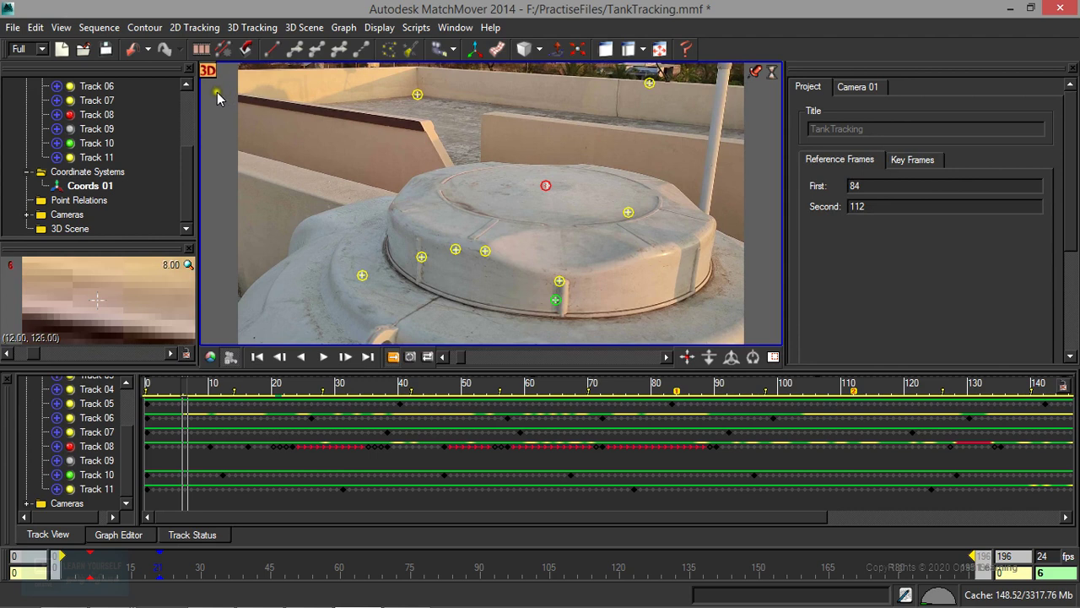
pyautogui.click(208, 72)
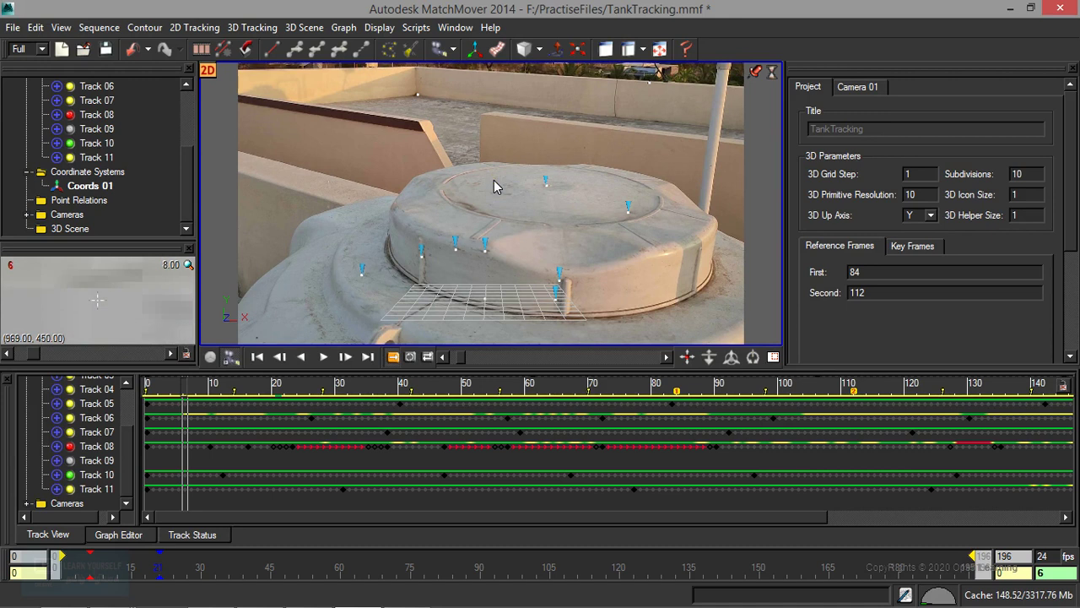
# - Set the origin of Coords 01 to Track 08 on the tank lid and apply the coordinate system
pyautogui.click(108, 186)
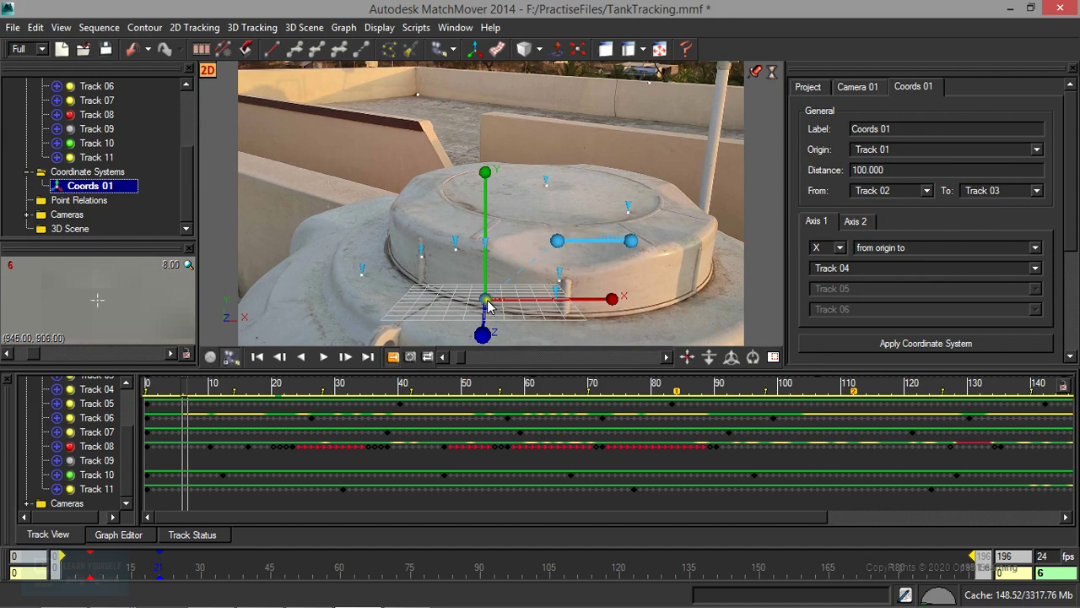
pyautogui.click(1010, 149)
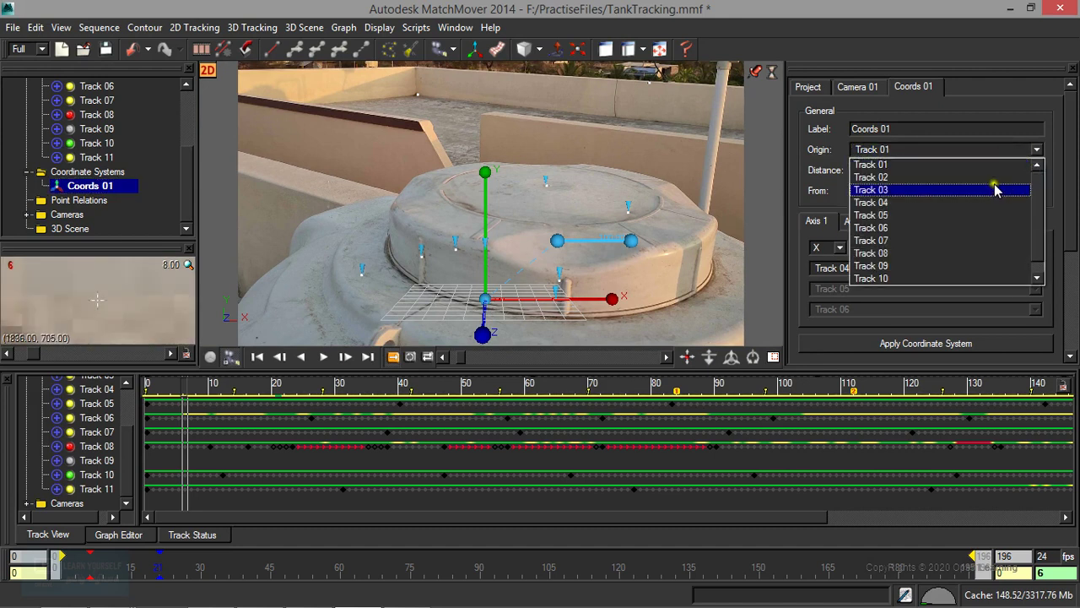
pyautogui.click(980, 251)
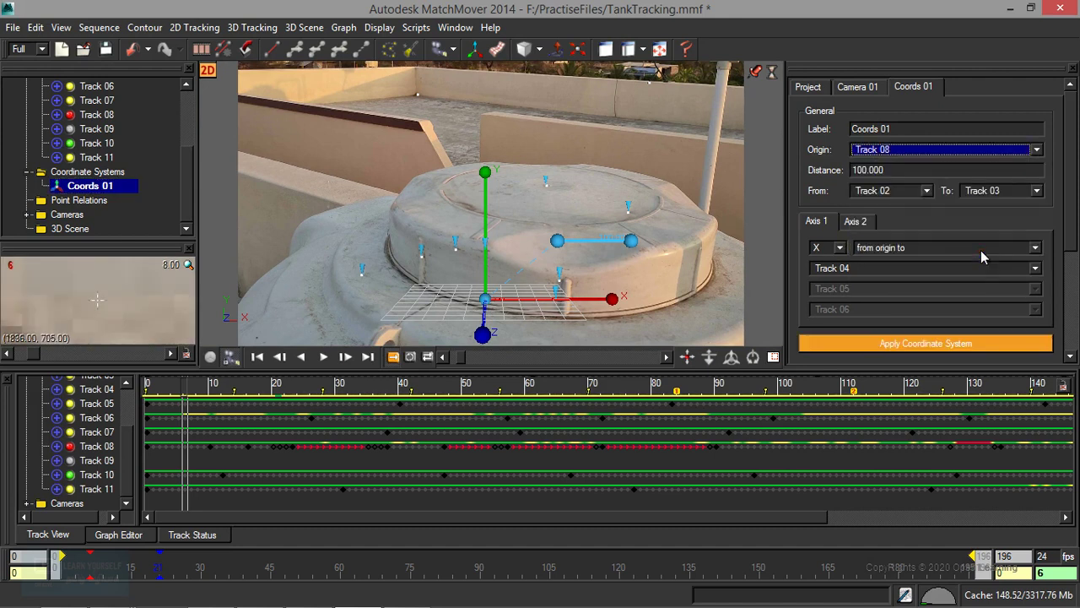
pyautogui.click(958, 346)
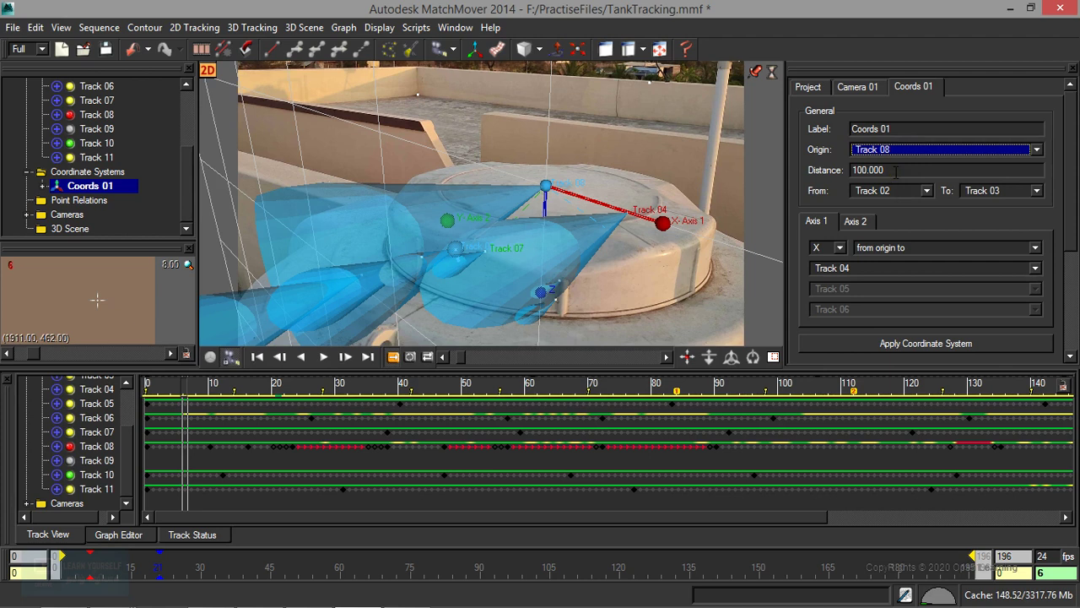
pyautogui.click(854, 171)
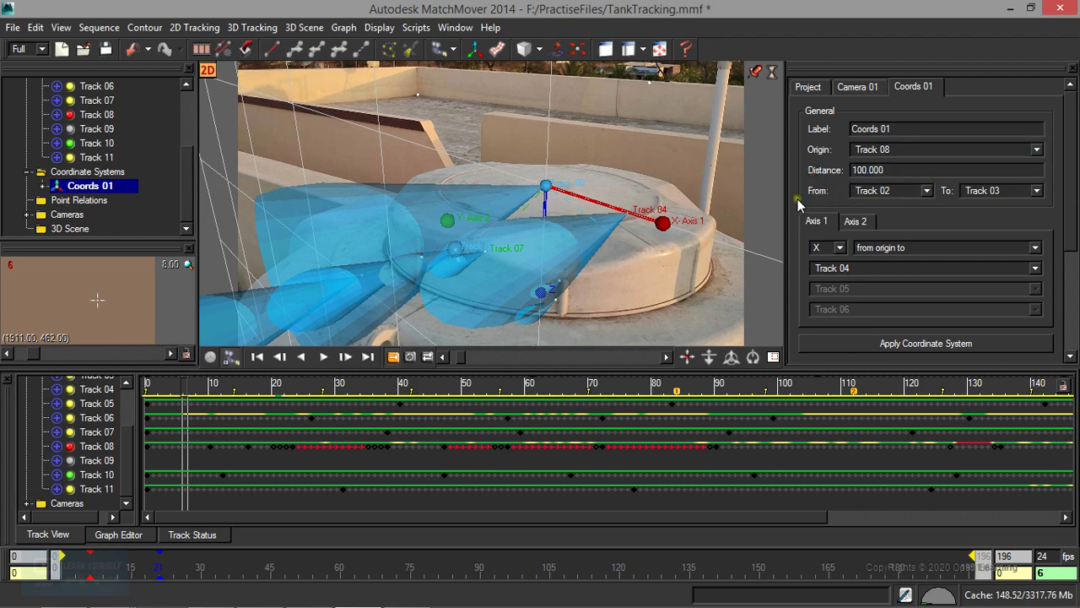
pyautogui.click(896, 195)
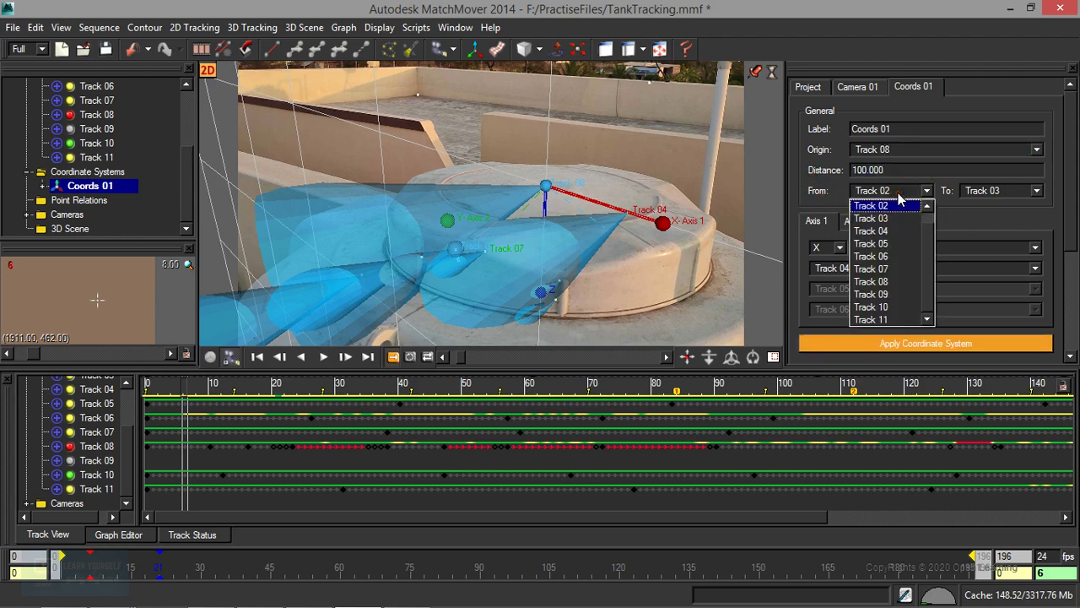
pyautogui.click(900, 195)
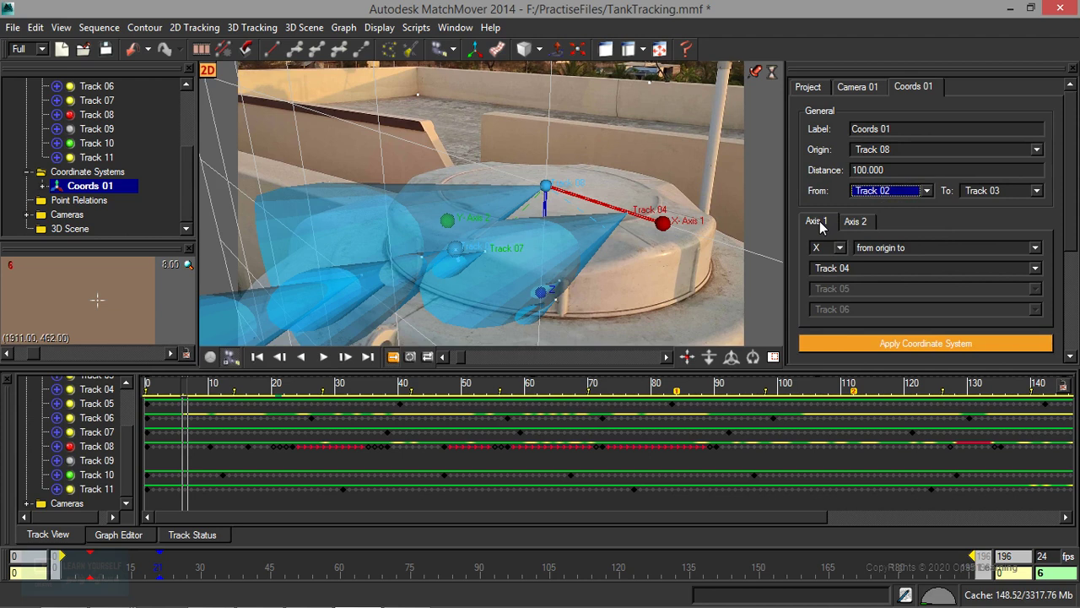
pyautogui.click(840, 248)
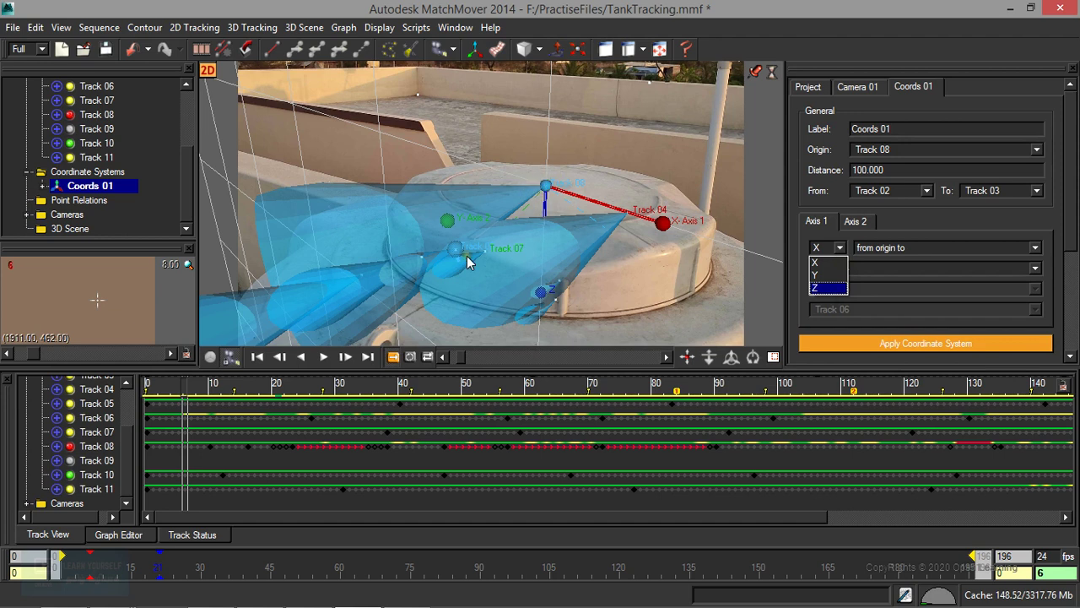
pyautogui.click(954, 149)
# - Set the origin of Coords 01 to Track 01 on the lid's rim and apply the coordinate system
pyautogui.click(953, 149)
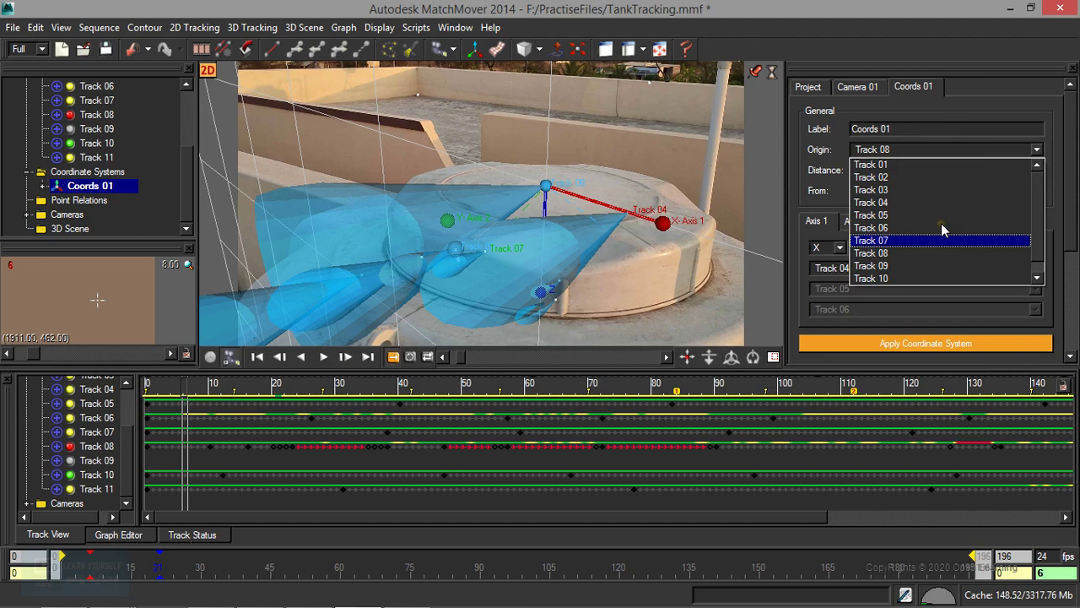
pyautogui.click(917, 165)
pyautogui.click(921, 345)
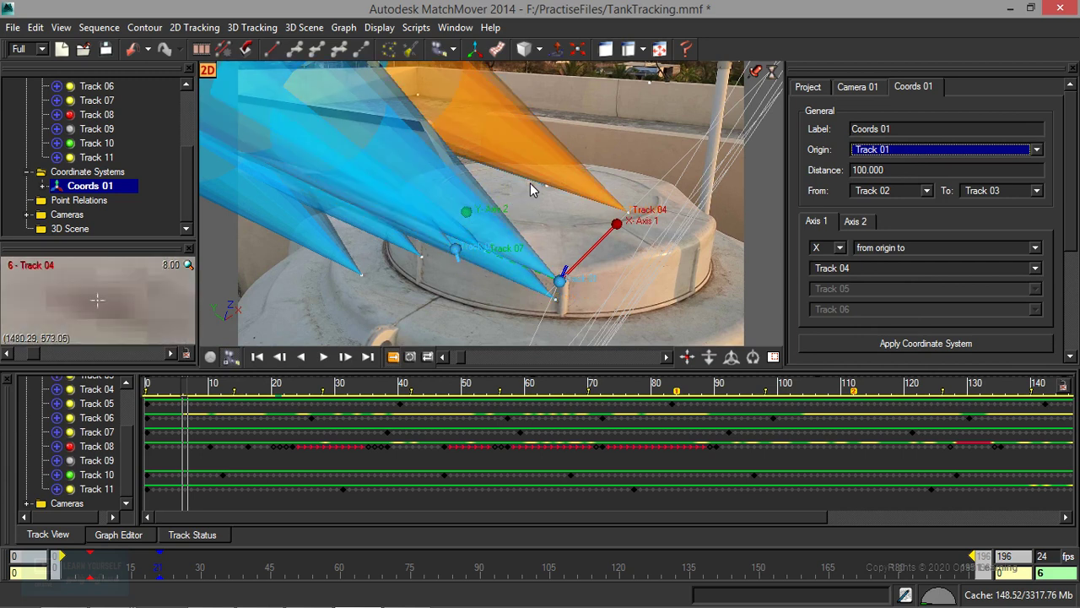
# - Delete the Coords 01 coordinate system and return to the 2D view of the tracks
pyautogui.click(103, 190)
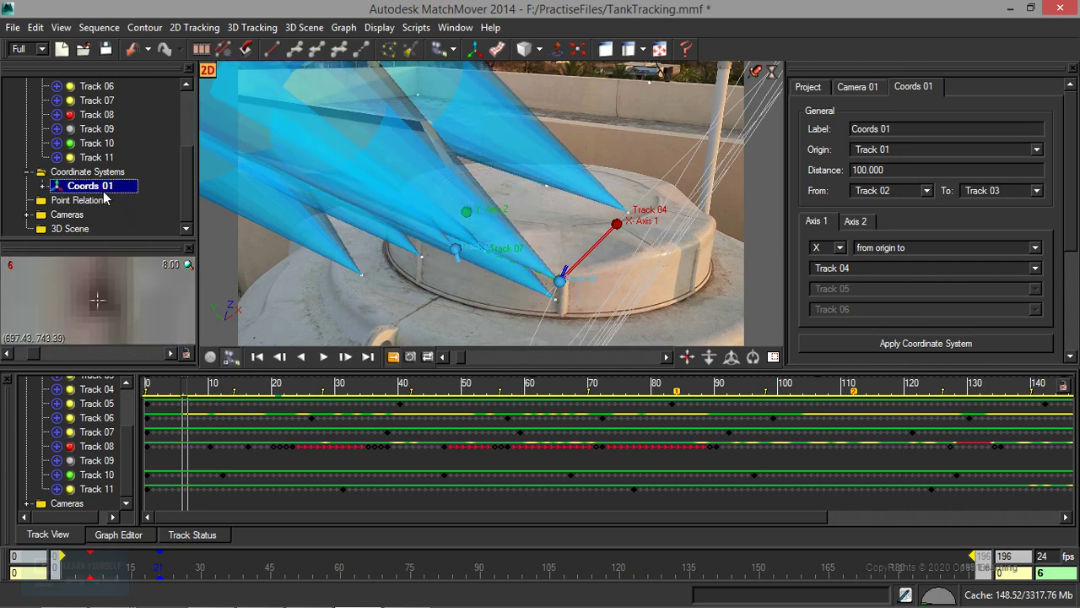
pyautogui.press('Delete')
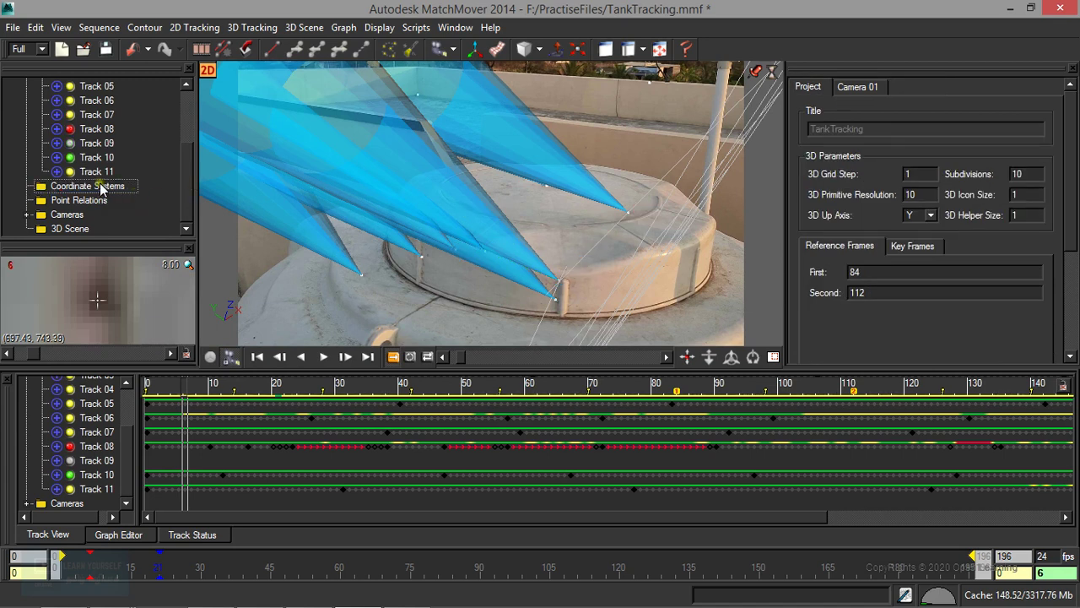
pyautogui.click(101, 187)
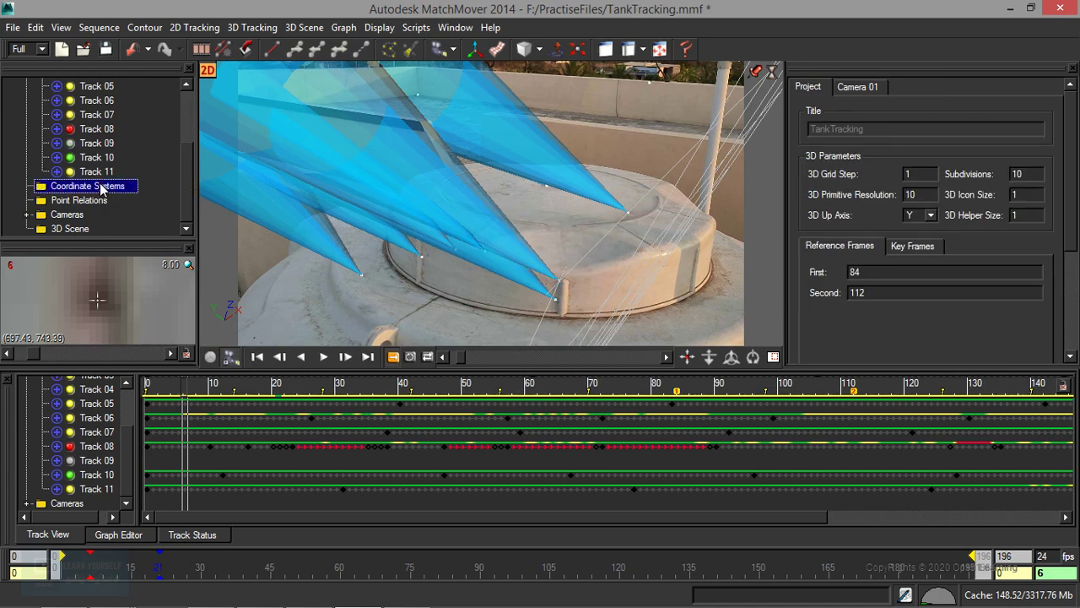
pyautogui.click(210, 72)
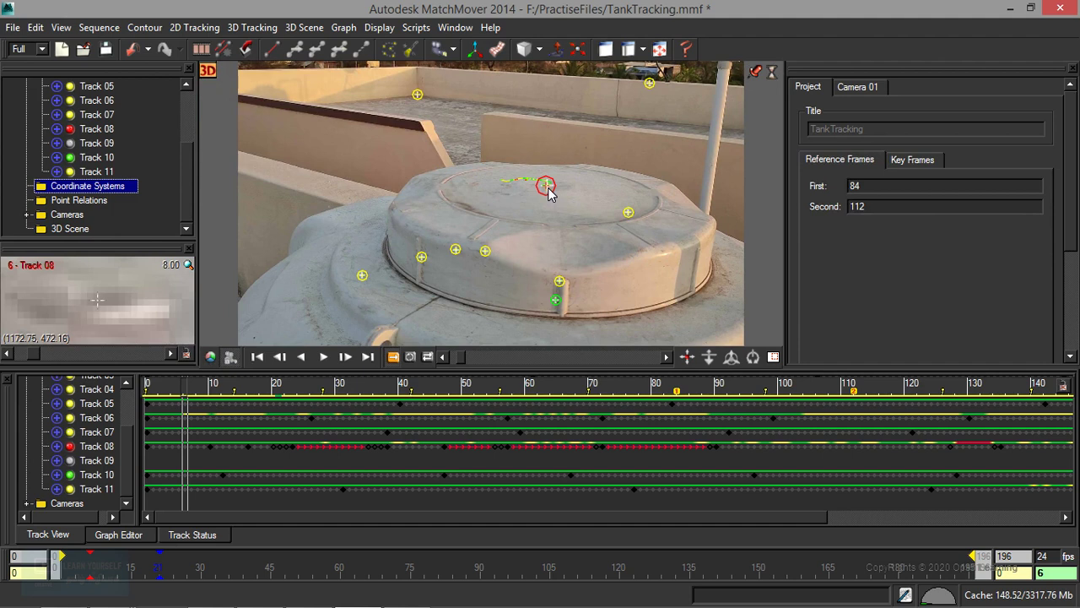
# - Open Notepad and place its window below the tracked footage so the tank lid's tracks stay in view
pyautogui.press('super+r')
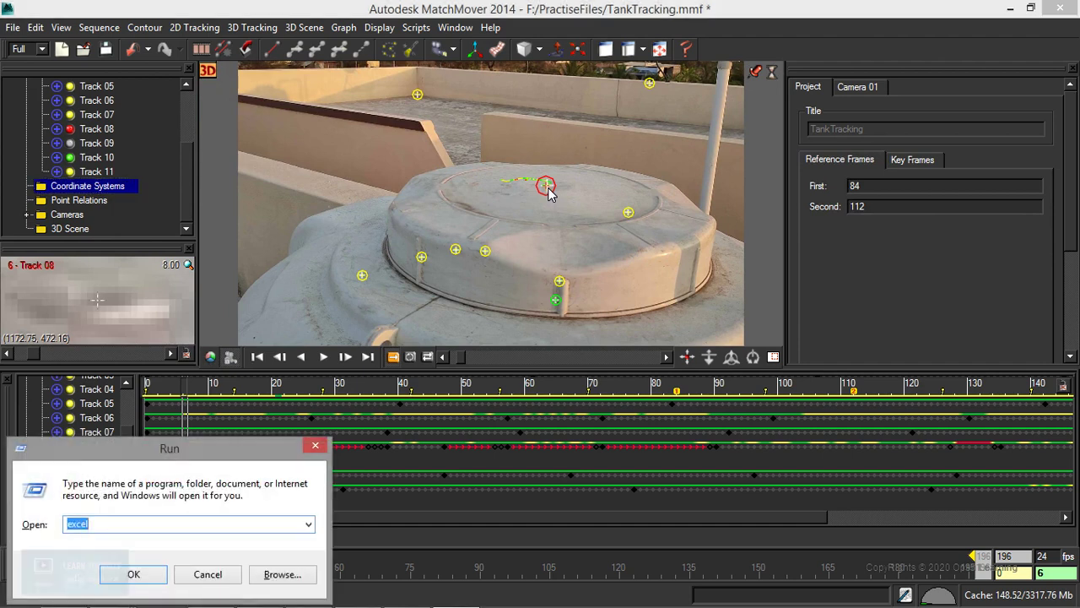
pyautogui.write('notepad')
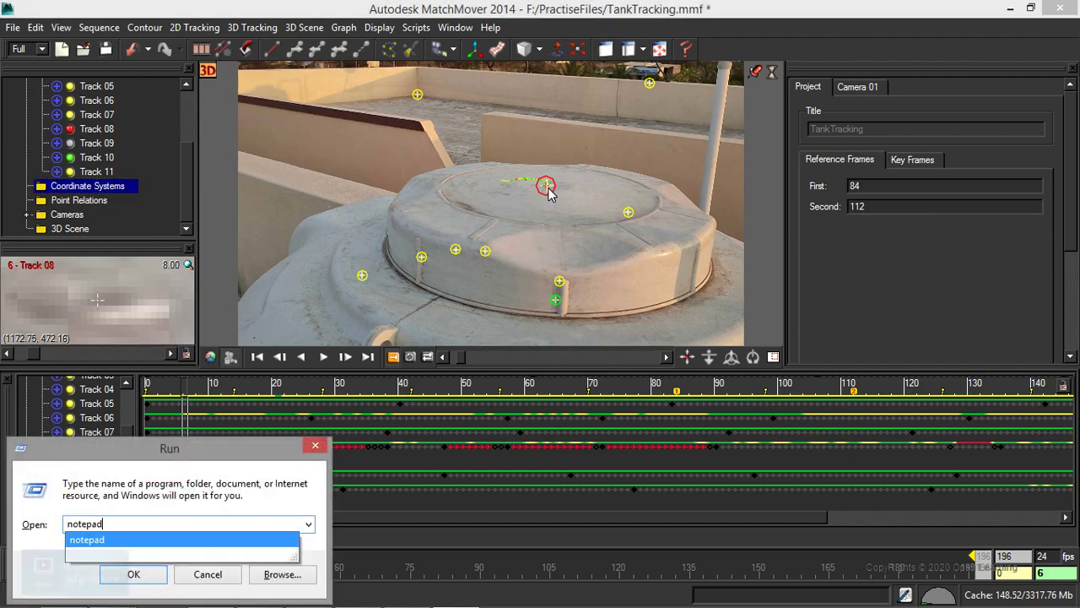
pyautogui.press('Return')
pyautogui.moveTo(537, 228); pyautogui.dragTo(579, 322)
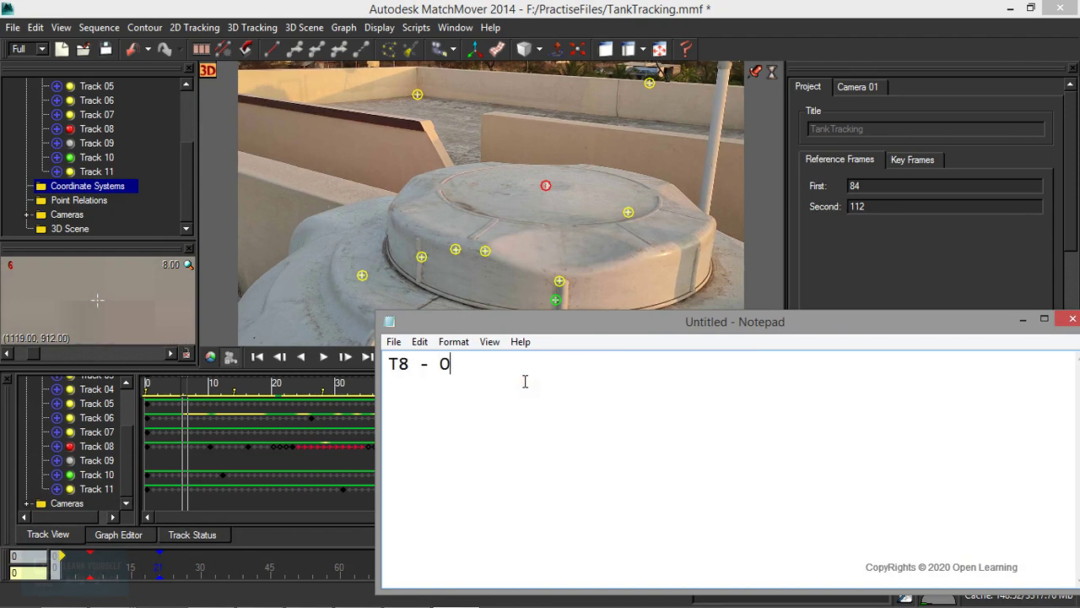
# - Write the notes "T8 - Orgin" and "T8 to T7 - z" on separate lines
pyautogui.write('gin')
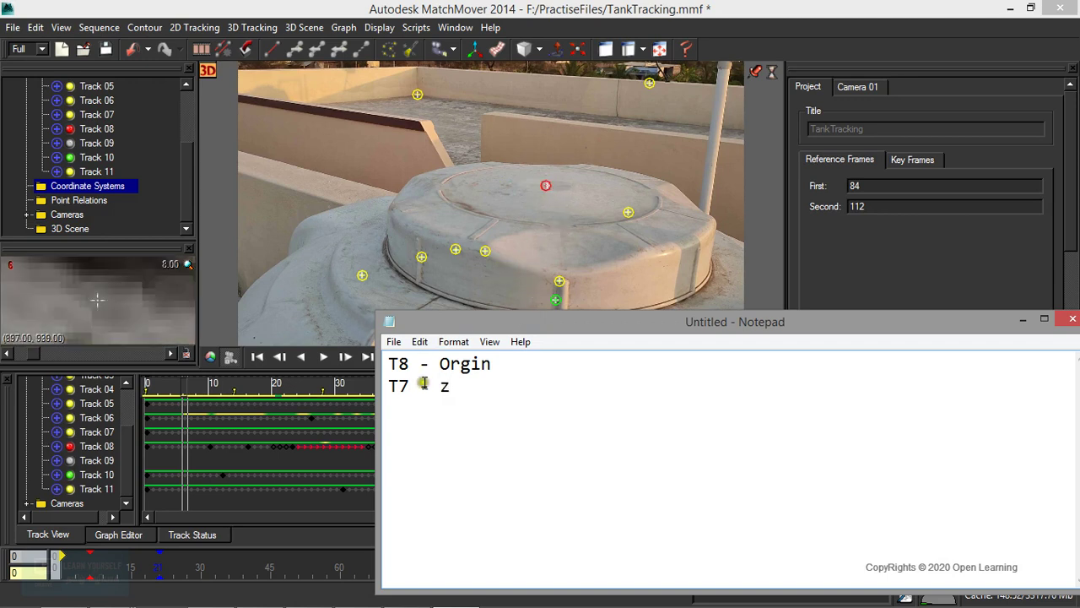
pyautogui.write('t8')
pyautogui.press('BackSpace')
pyautogui.press('BackSpace')
pyautogui.write('T8 to')
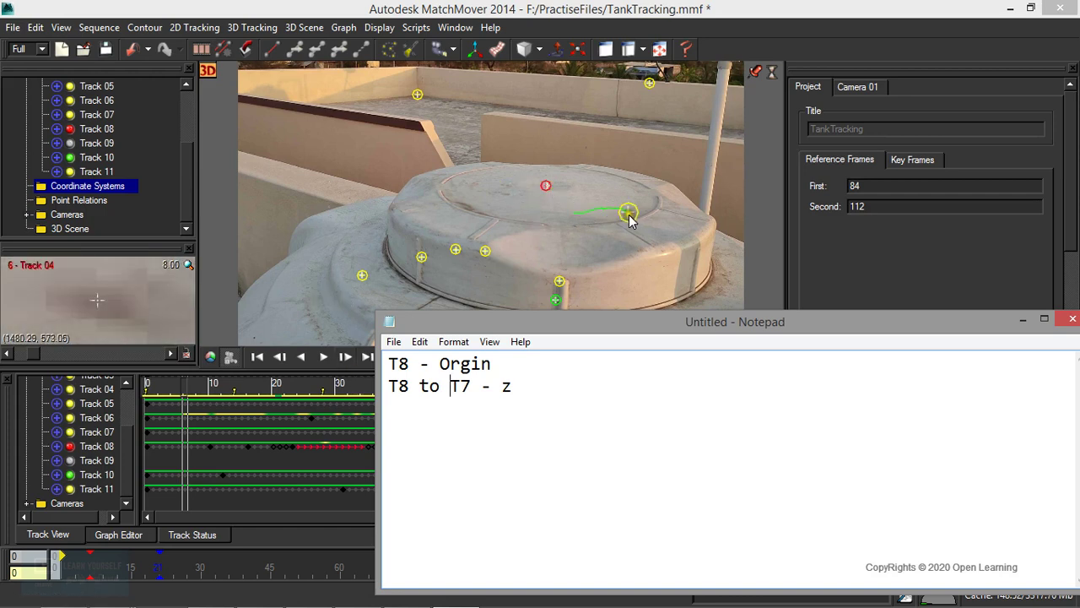
# - Add the notes "T8 to T4 -x", "t1- A" and "t10 -", moving the Notepad window clear of the lower tracks
pyautogui.click(528, 391)
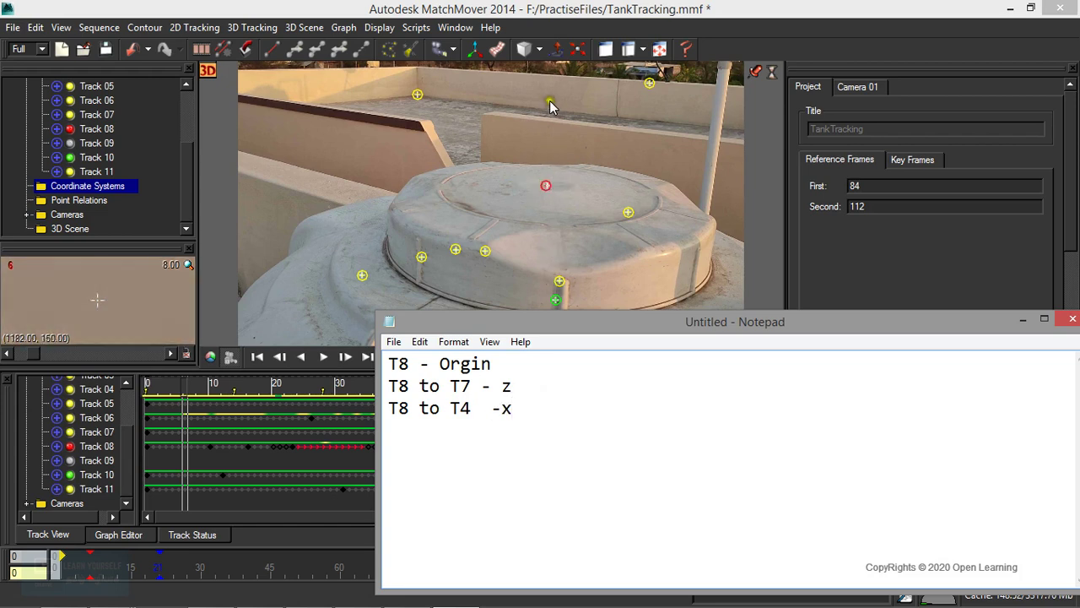
pyautogui.moveTo(554, 198)
pyautogui.mouseDown()
pyautogui.moveTo(533, 153)
pyautogui.moveTo(515, 217)
pyautogui.moveTo(534, 193)
pyautogui.moveTo(634, 223)
pyautogui.moveTo(535, 168)
pyautogui.mouseUp()
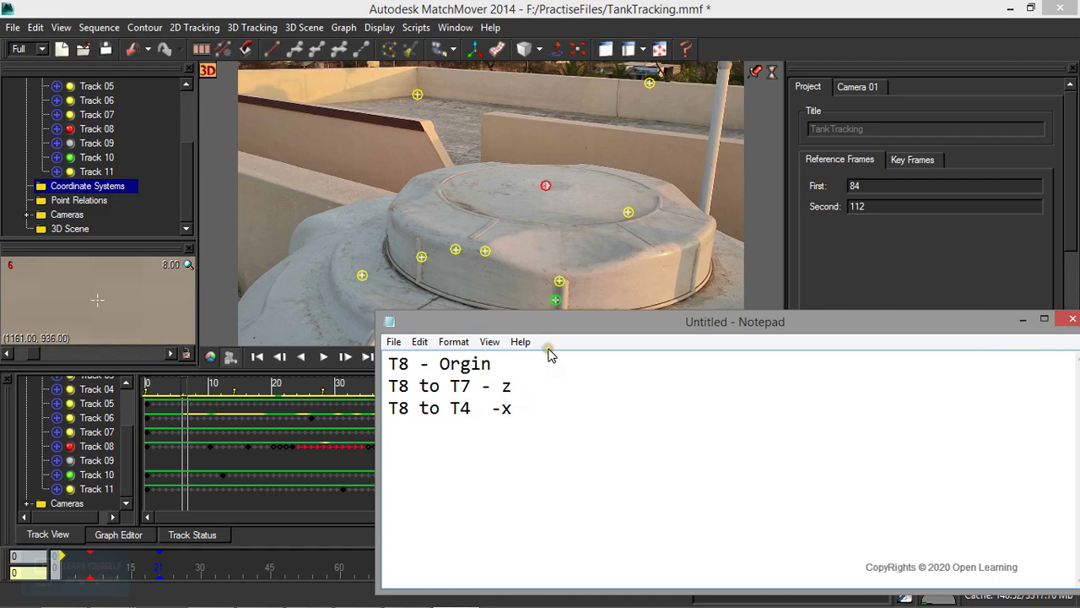
pyautogui.moveTo(561, 322); pyautogui.dragTo(555, 344)
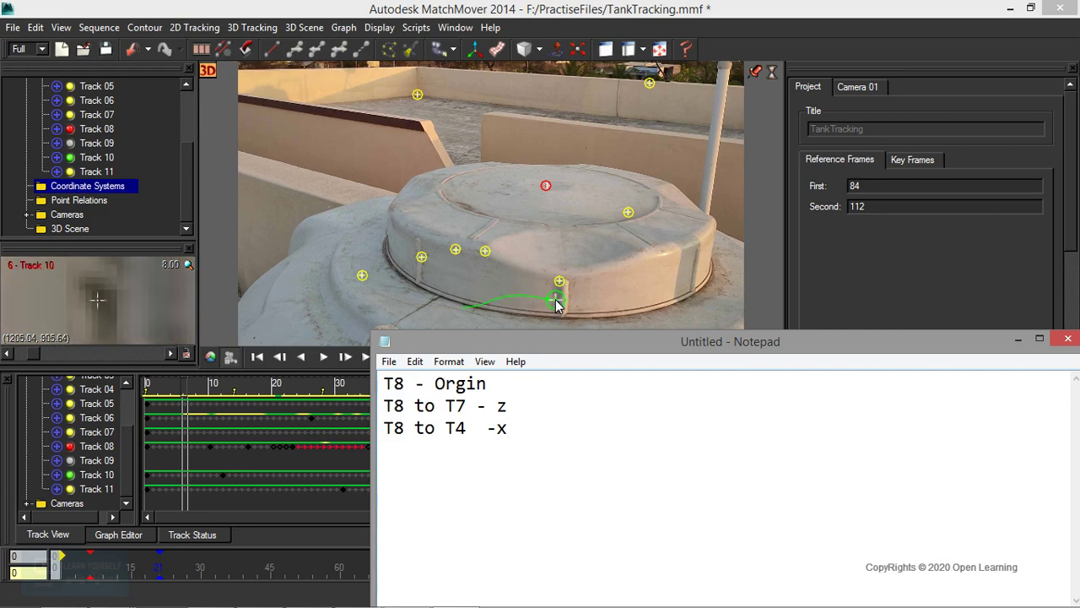
pyautogui.click(552, 436)
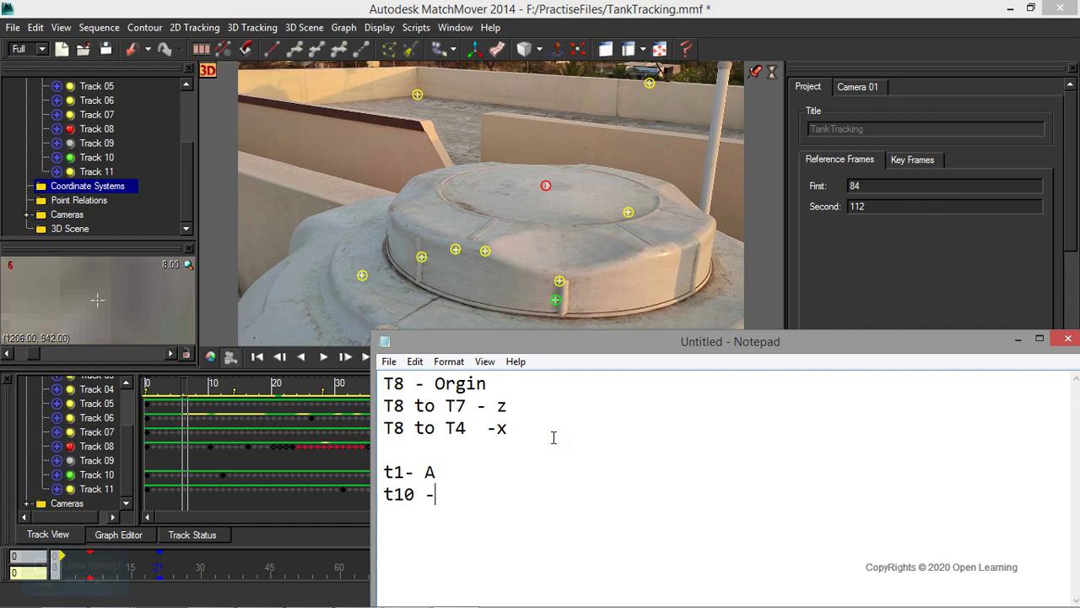
# - Switch back to MatchMover, create a new coordinate system and set its origin to Track 08
pyautogui.hotkey('alt', 'Tab')
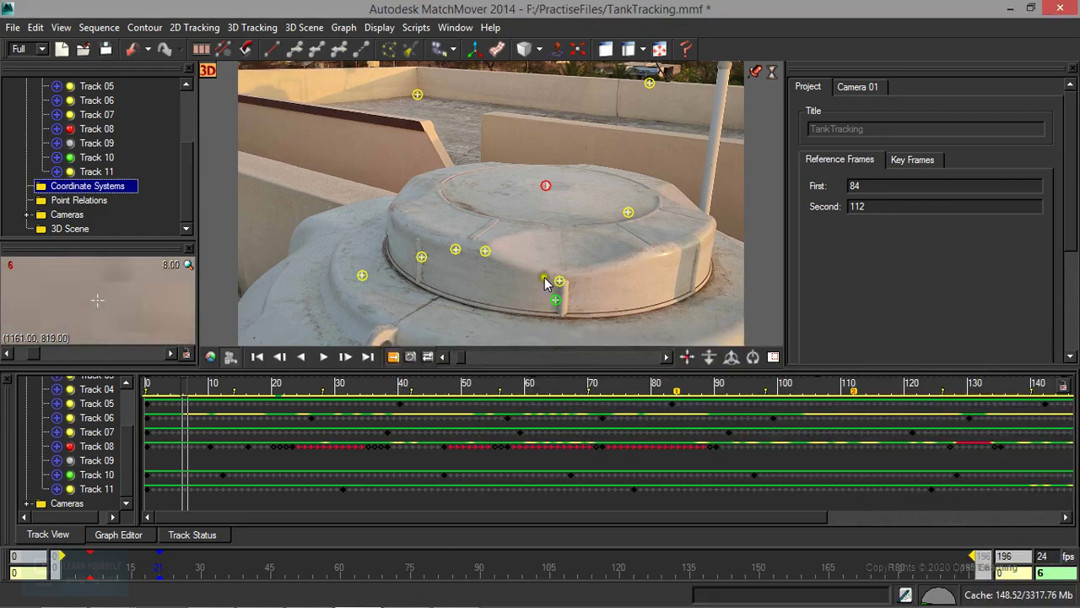
pyautogui.click(303, 33)
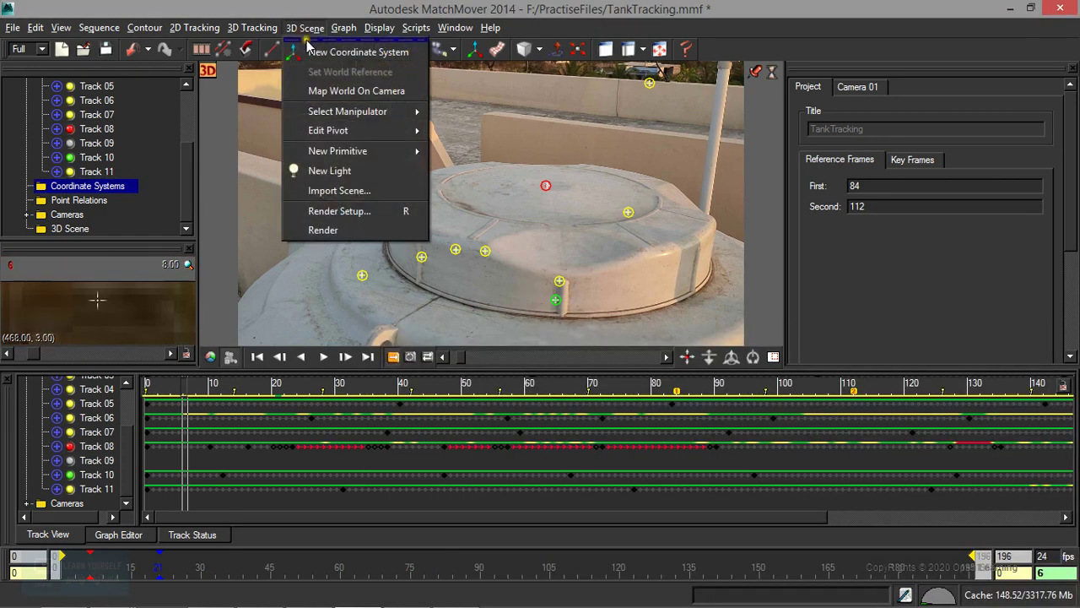
pyautogui.click(342, 49)
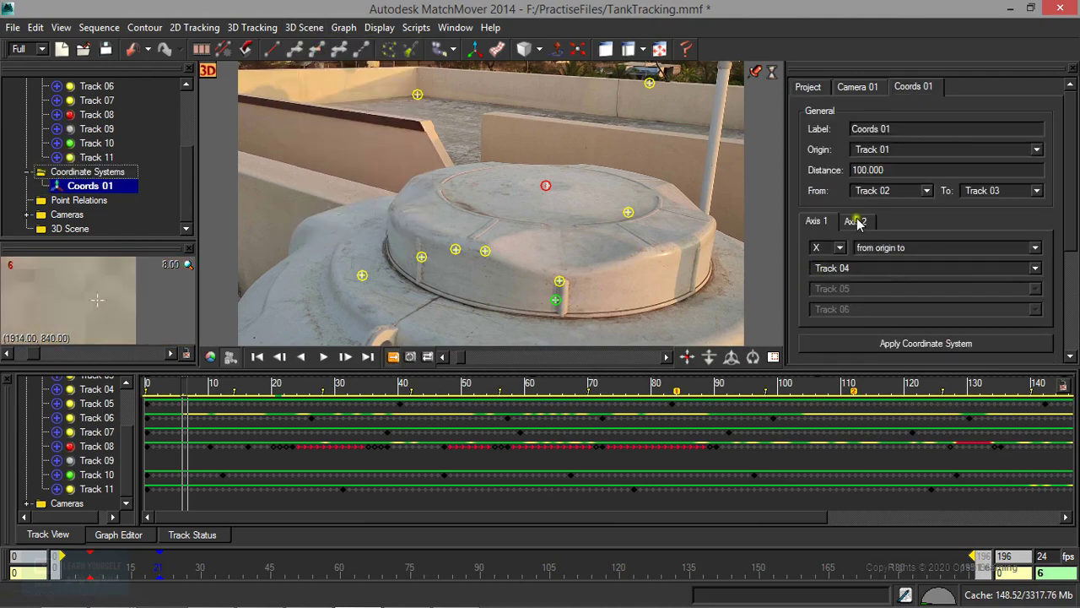
pyautogui.click(909, 152)
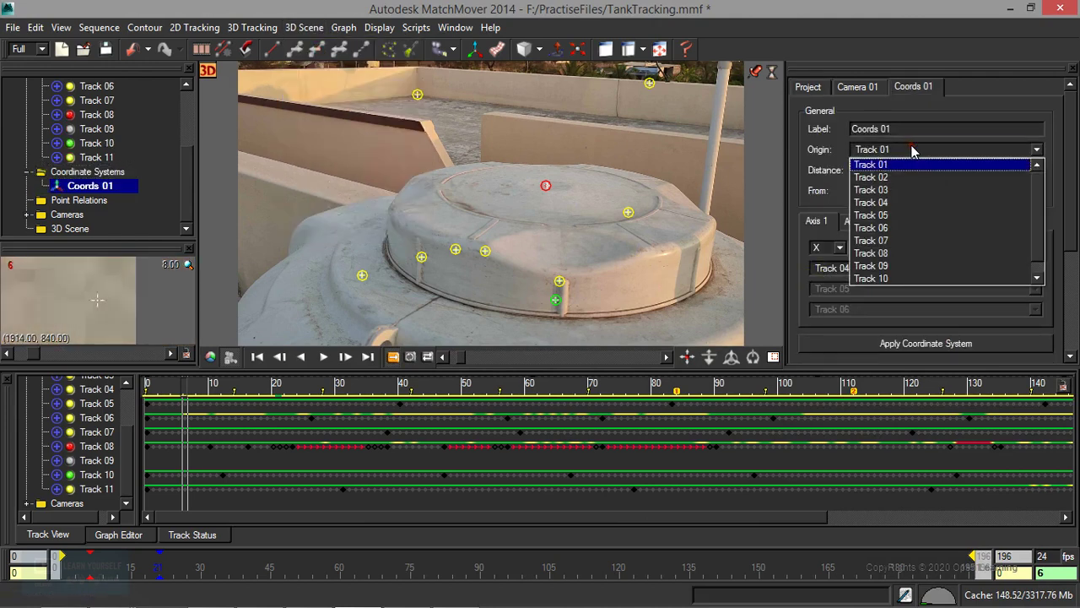
pyautogui.click(901, 253)
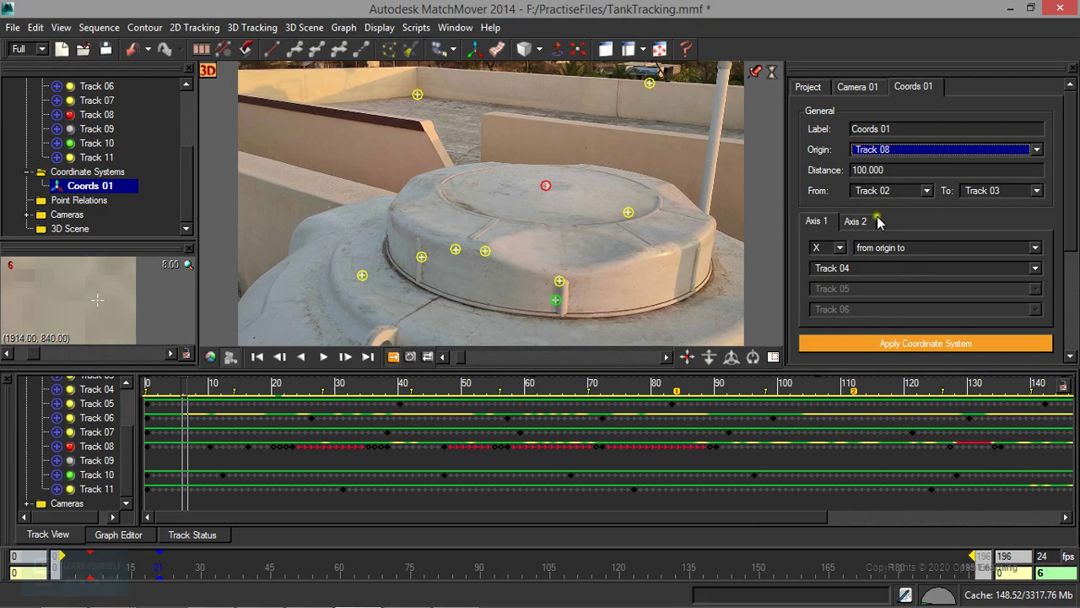
# - Define the coordinate system's first axis as X, running from the origin to Track 04, checking the notes for the assignment
pyautogui.click(833, 249)
pyautogui.click(831, 248)
pyautogui.click(912, 249)
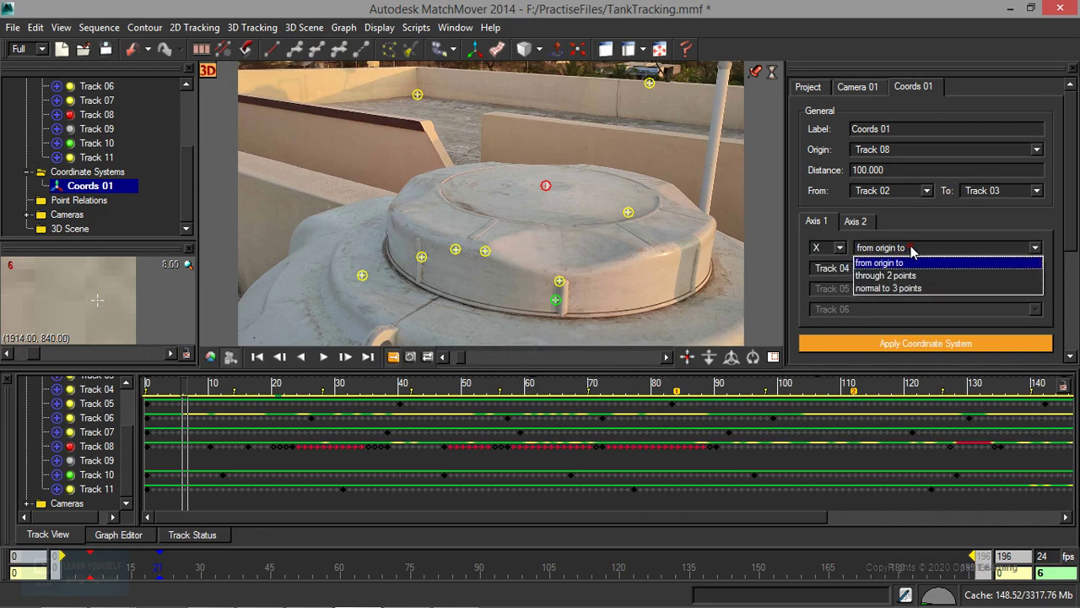
pyautogui.click(911, 250)
pyautogui.click(887, 270)
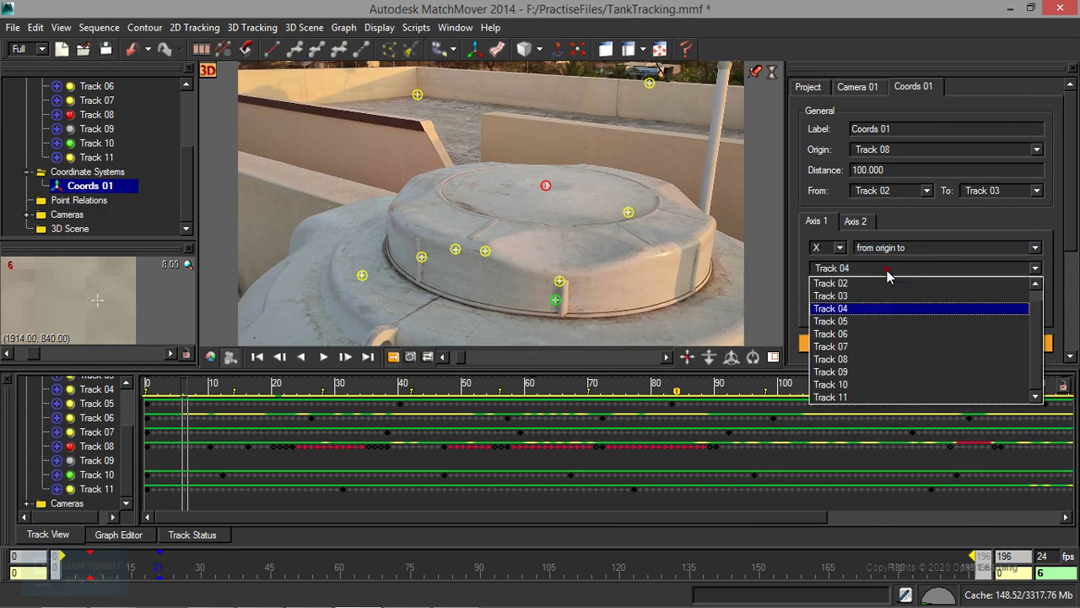
pyautogui.hotkey('alt', 'Tab')
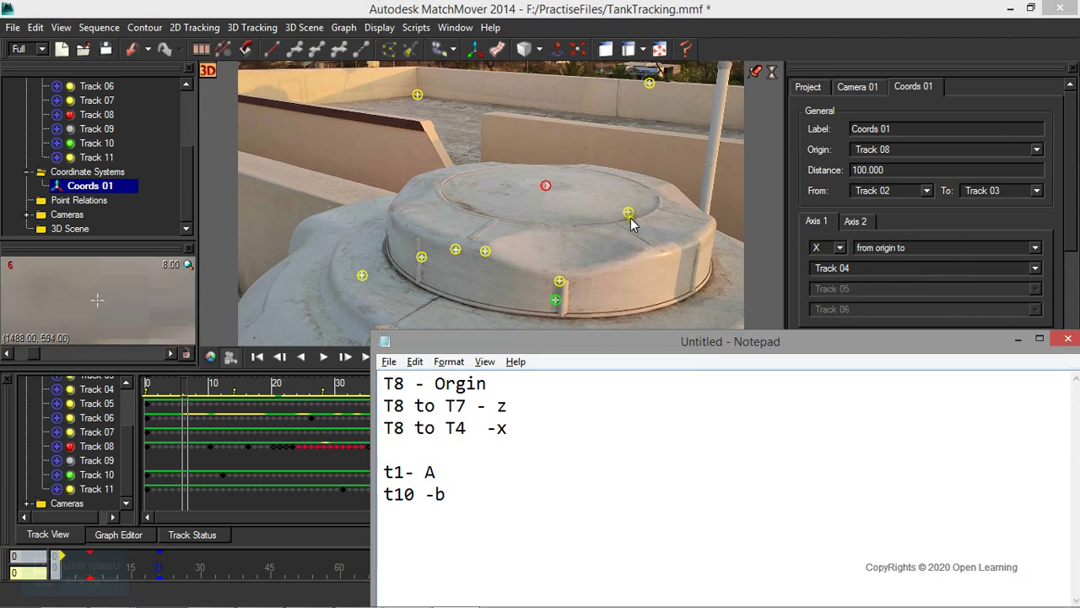
pyautogui.hotkey('alt', 'Tab')
pyautogui.click(929, 270)
pyautogui.click(928, 270)
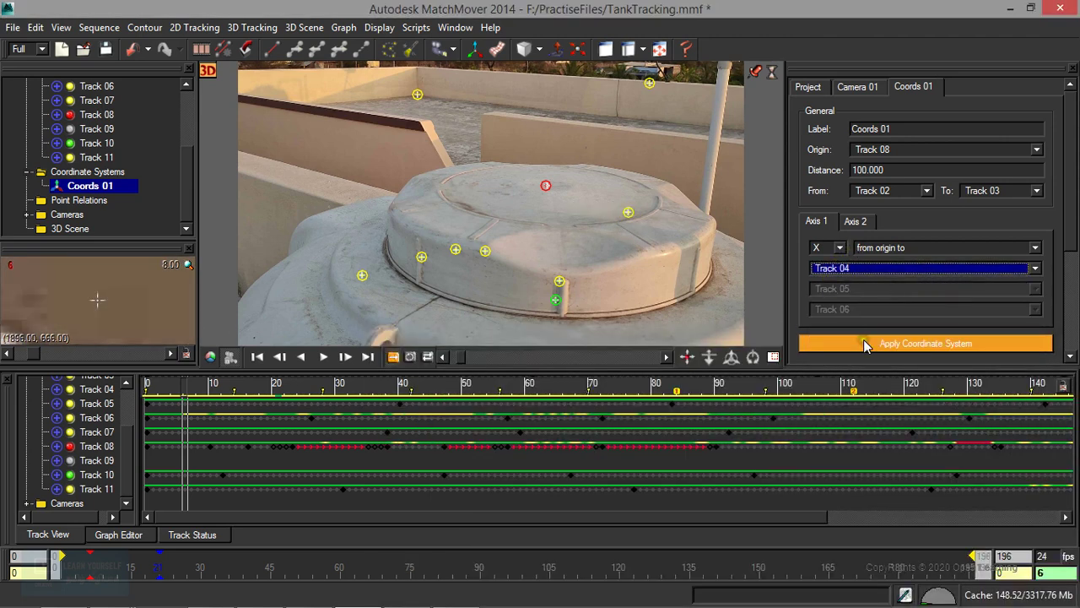
# - Define the second axis as Z, running from the origin to Track 07, checking it against the notes
pyautogui.click(864, 224)
pyautogui.click(840, 247)
pyautogui.click(827, 293)
pyautogui.hotkey('alt', 'Tab')
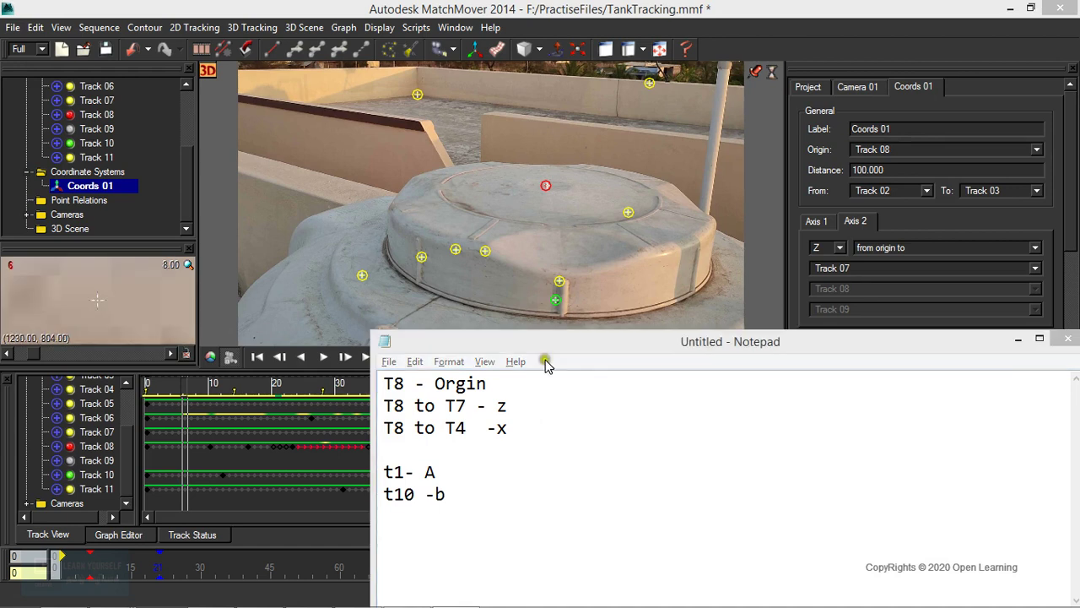
pyautogui.hotkey('alt', 'Tab')
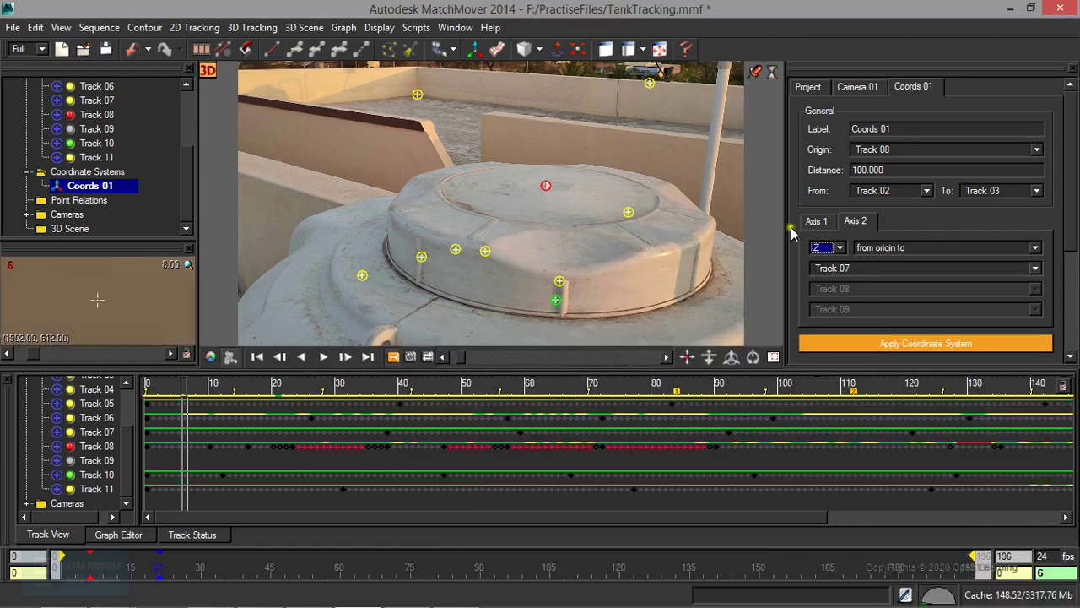
pyautogui.hotkey('alt', 'Tab')
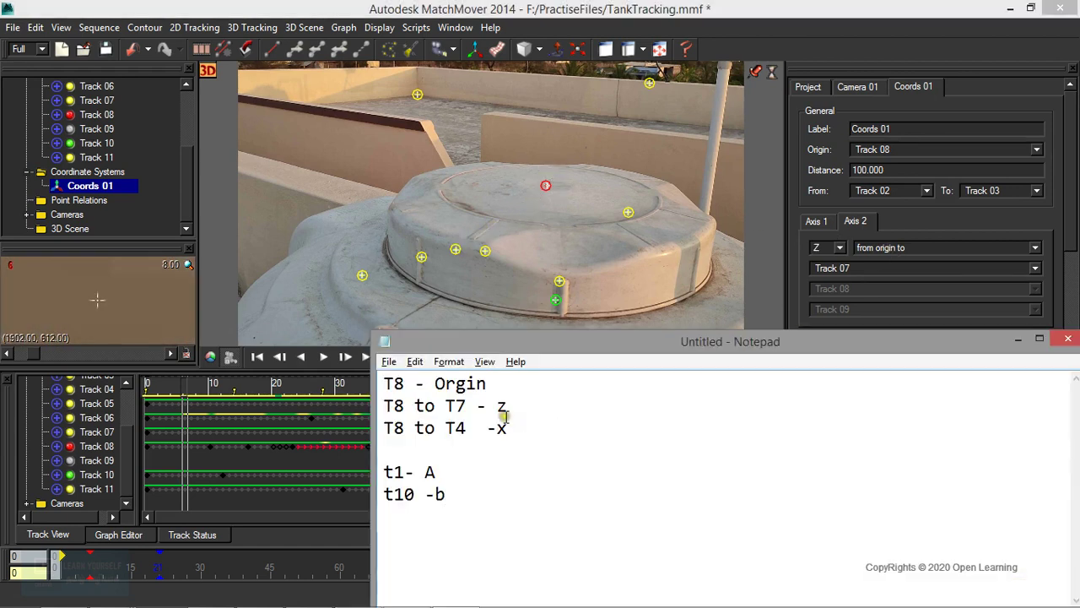
pyautogui.hotkey('alt', 'Tab')
pyautogui.click(865, 269)
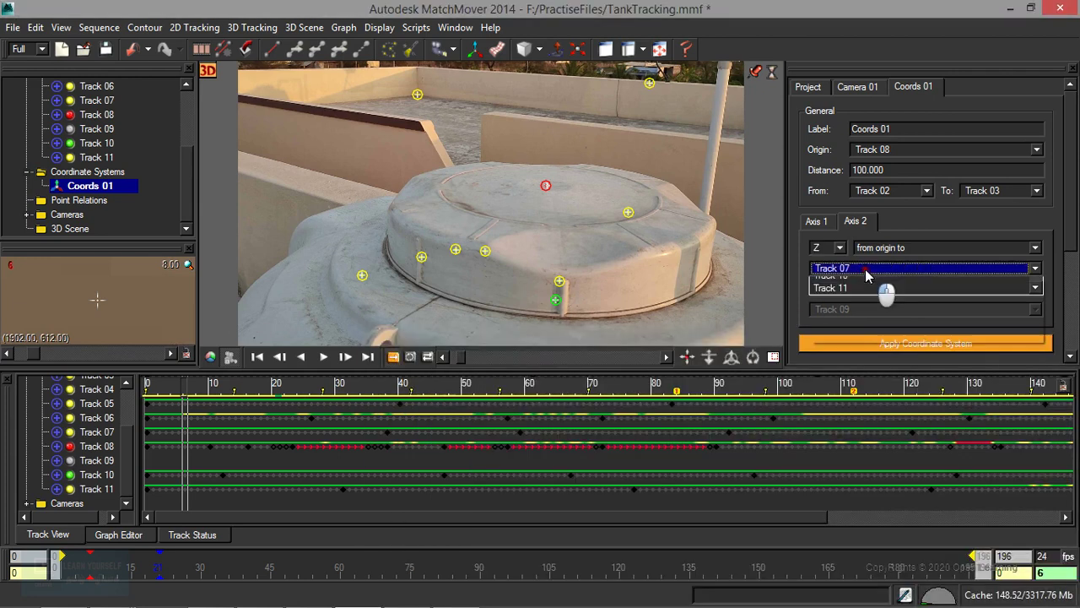
pyautogui.click(865, 269)
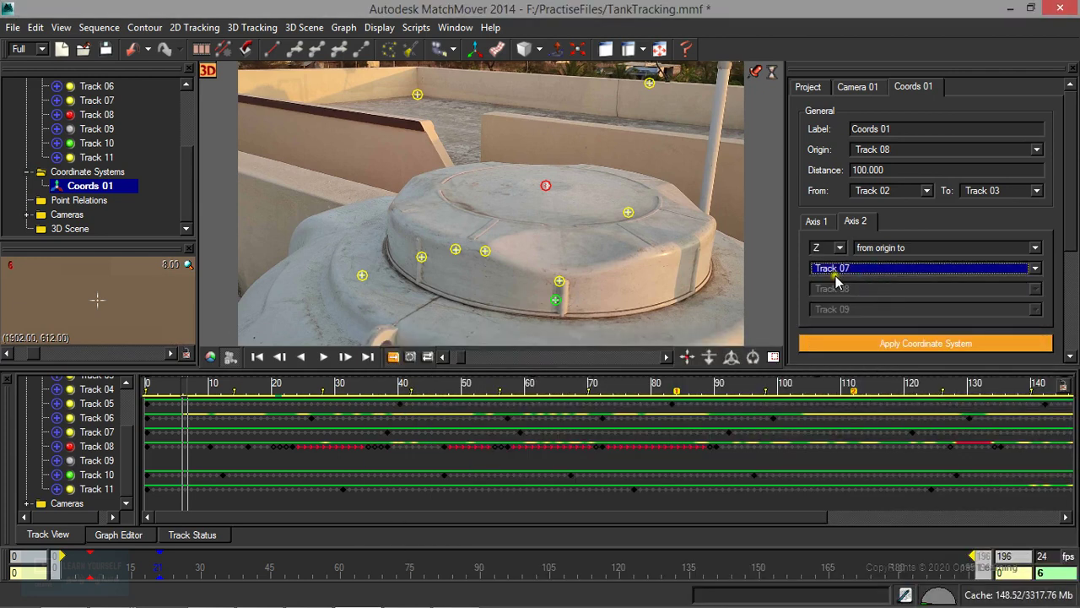
pyautogui.click(865, 269)
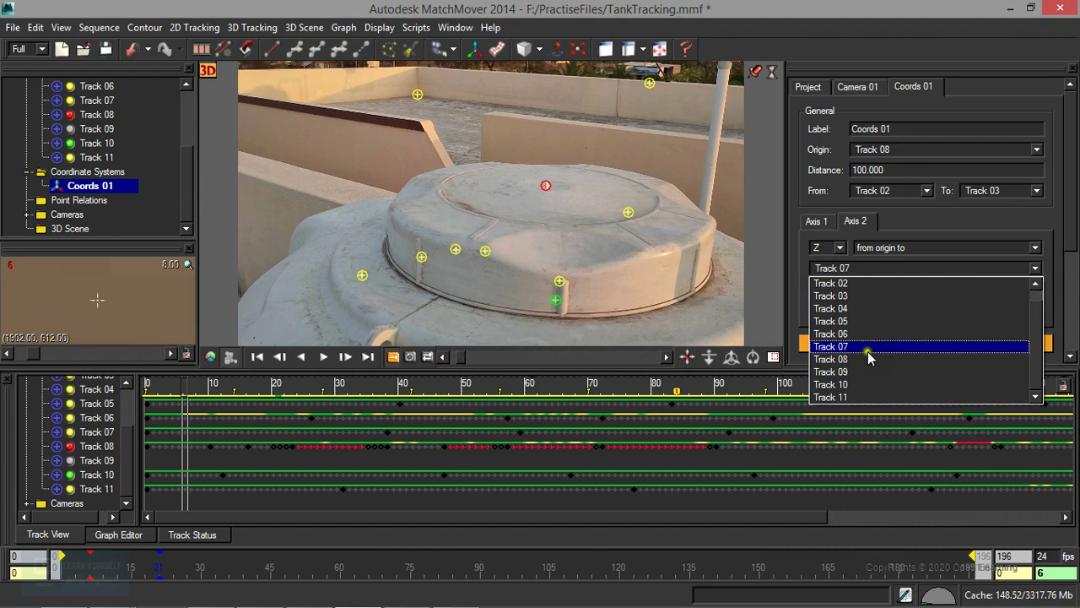
pyautogui.click(869, 229)
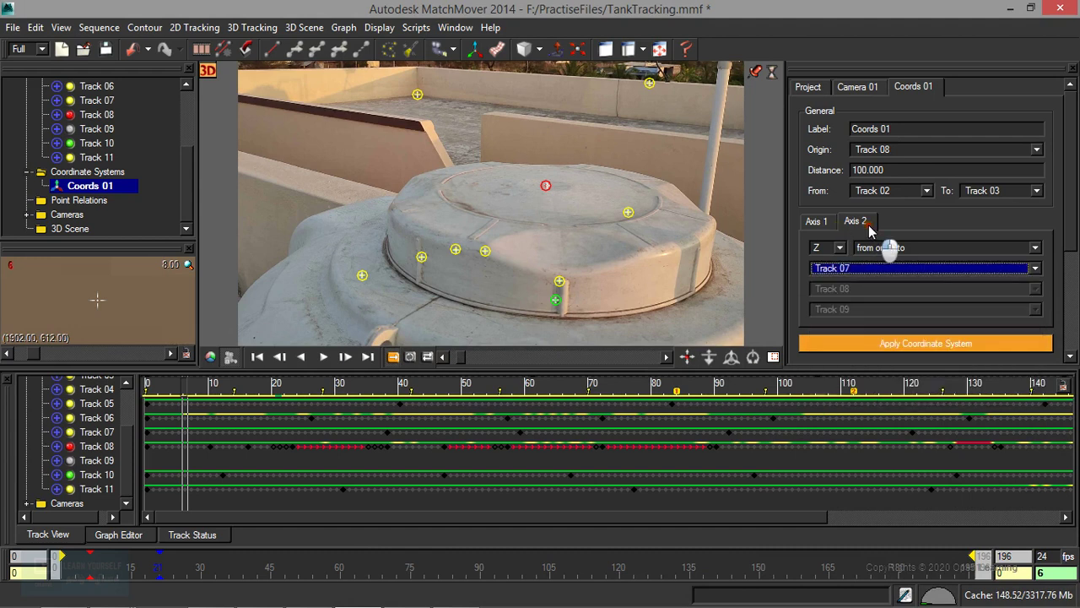
# - Set the coordinate system's reference distance to run from Track 01 to Track 10, as listed in the notes
pyautogui.click(814, 221)
pyautogui.click(861, 355)
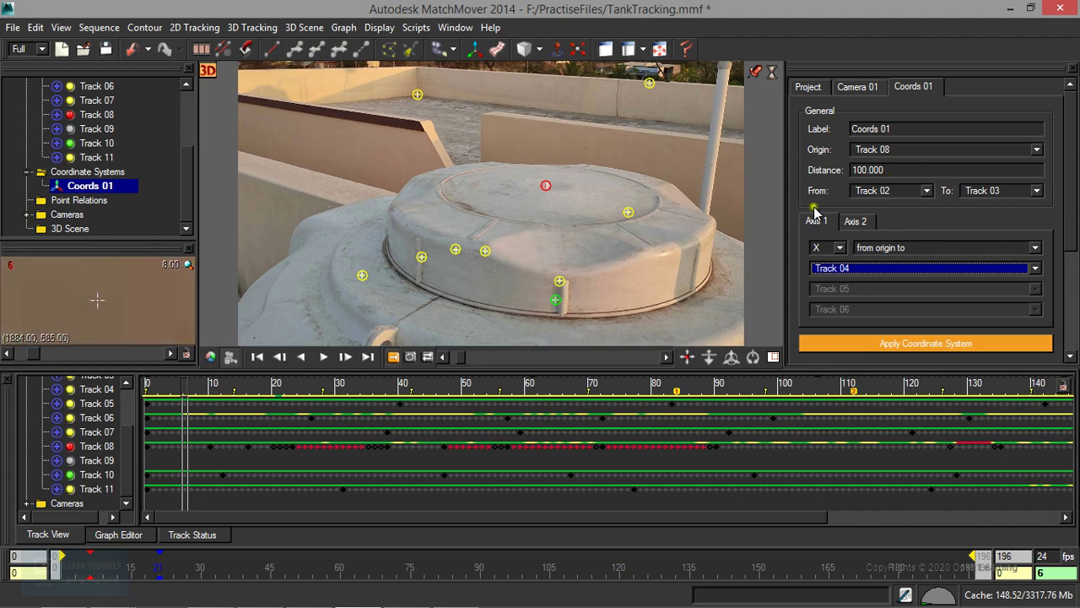
pyautogui.hotkey('alt', 'Tab')
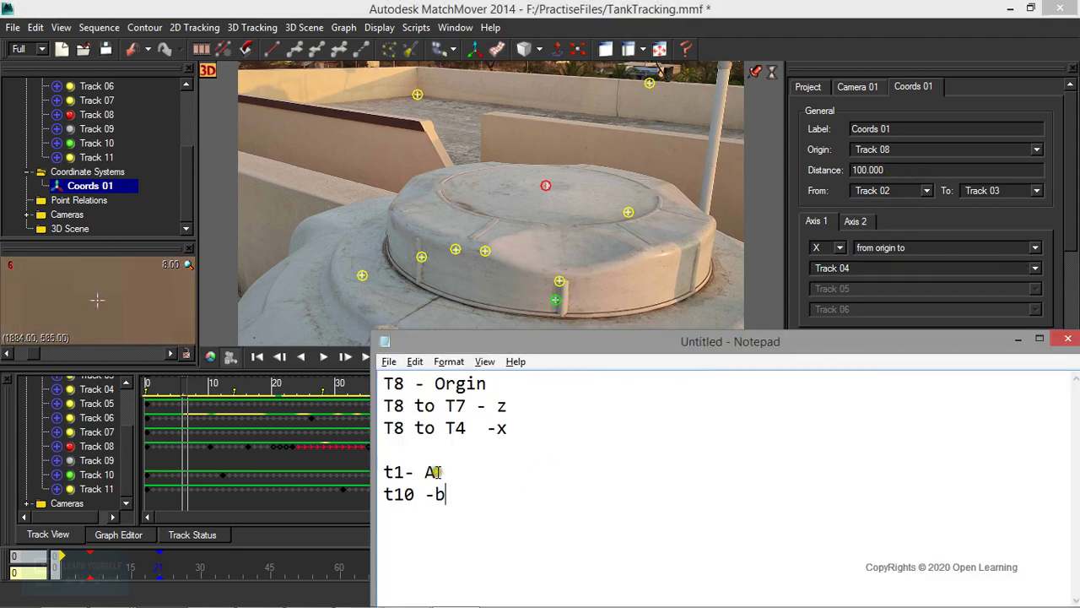
pyautogui.click(912, 193)
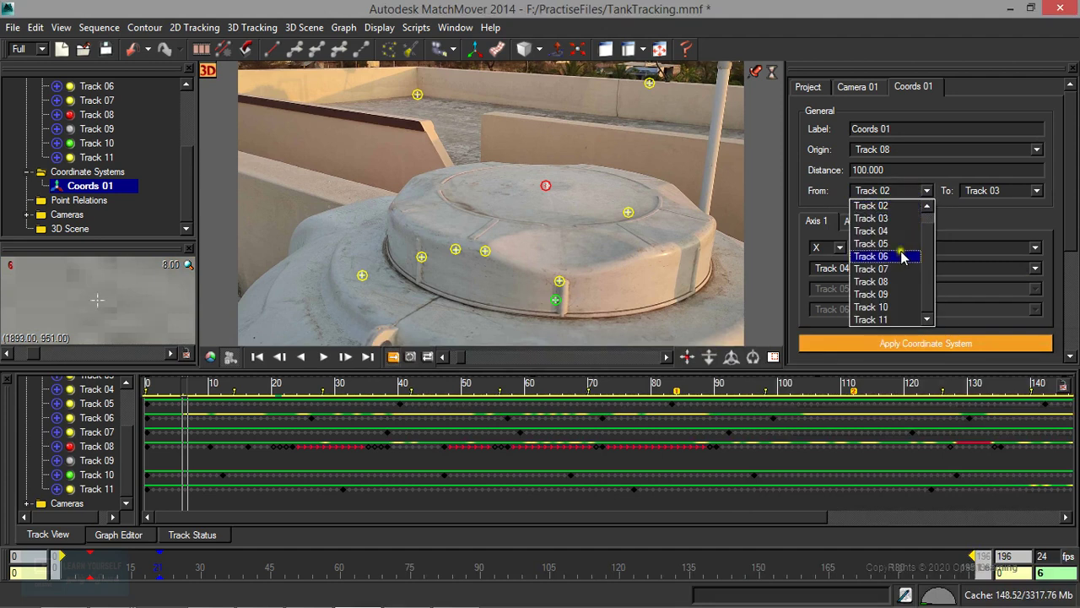
pyautogui.scroll(1, 919, 235)
pyautogui.click(907, 205)
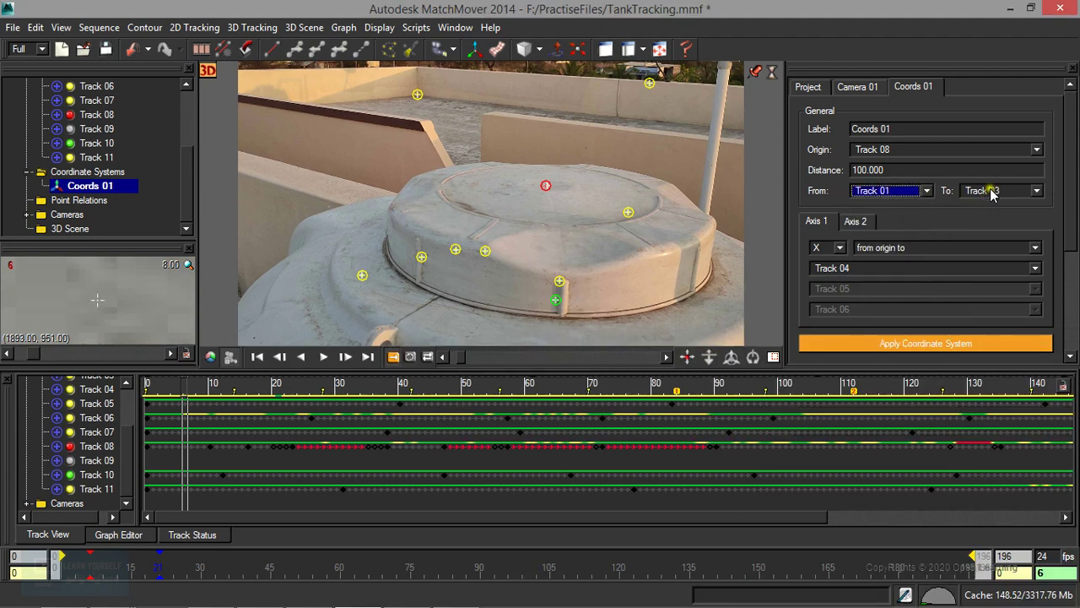
pyautogui.click(988, 190)
pyautogui.click(1007, 307)
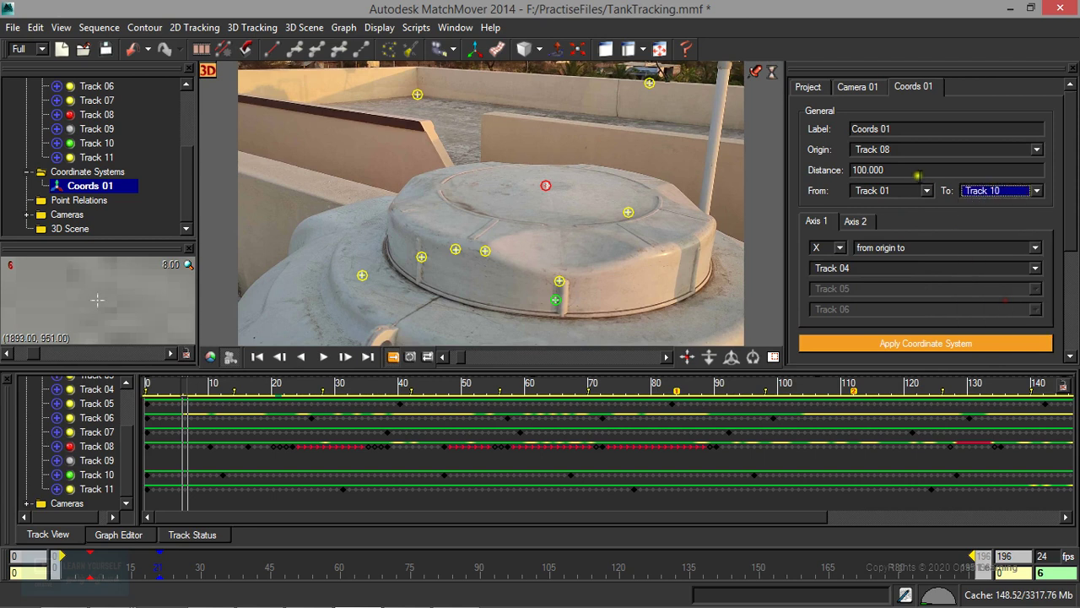
# - Set the reference distance to 10 and apply the coordinate system
pyautogui.doubleClick(880, 170)
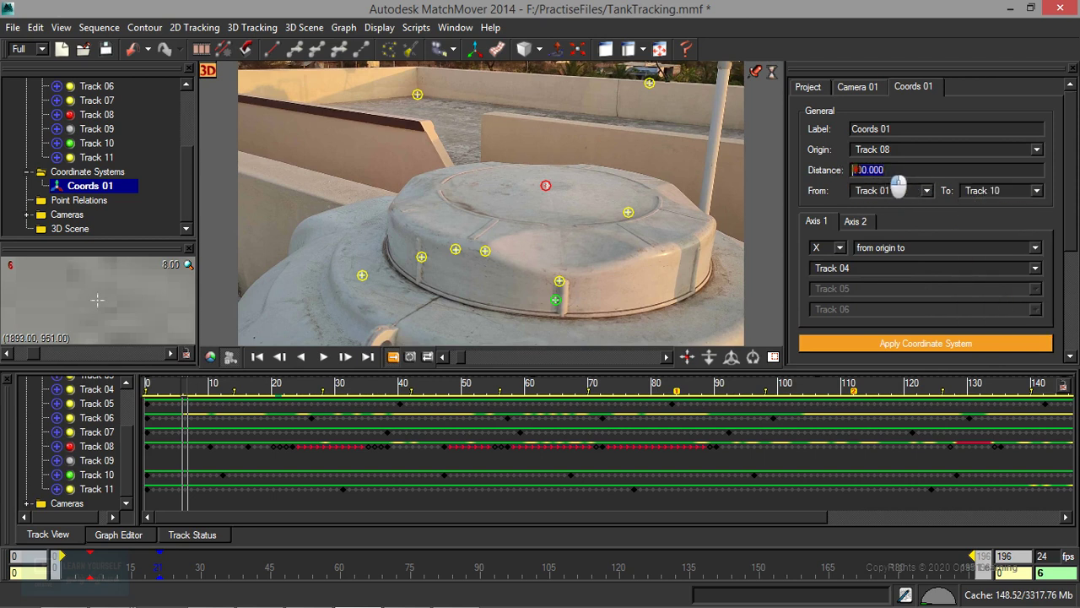
pyautogui.write('10')
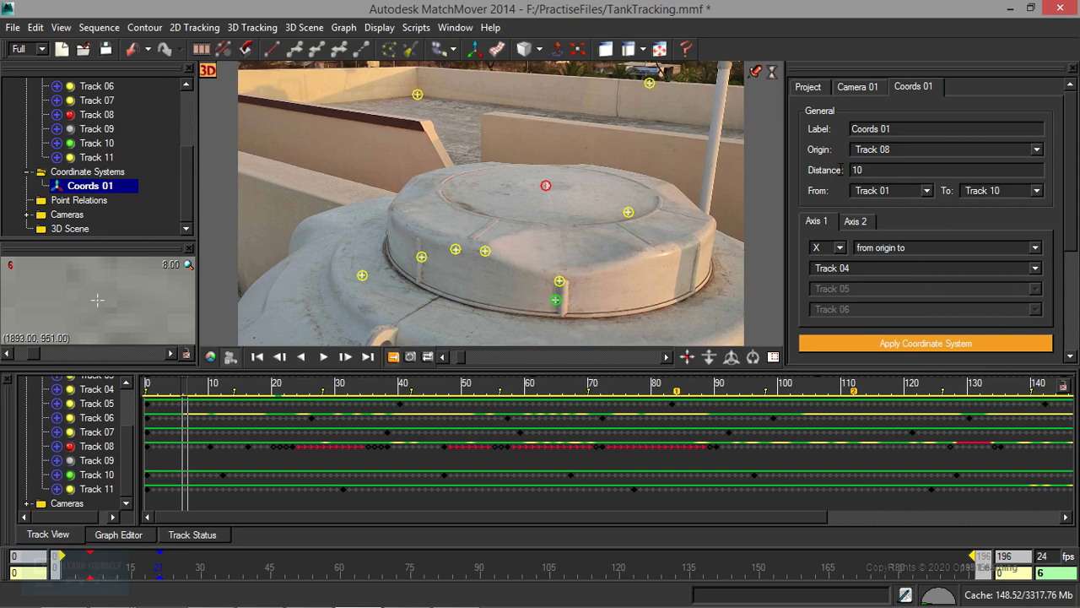
pyautogui.click(877, 335)
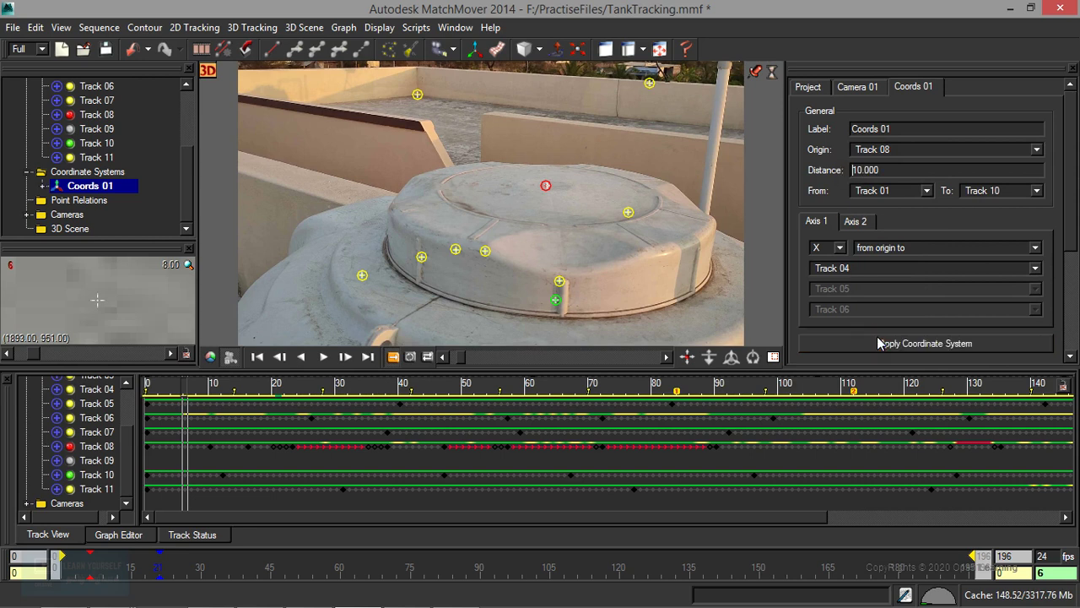
# - Examine the Coords 01 axes and distance points in the 3D view against the tank footage
pyautogui.click(208, 71)
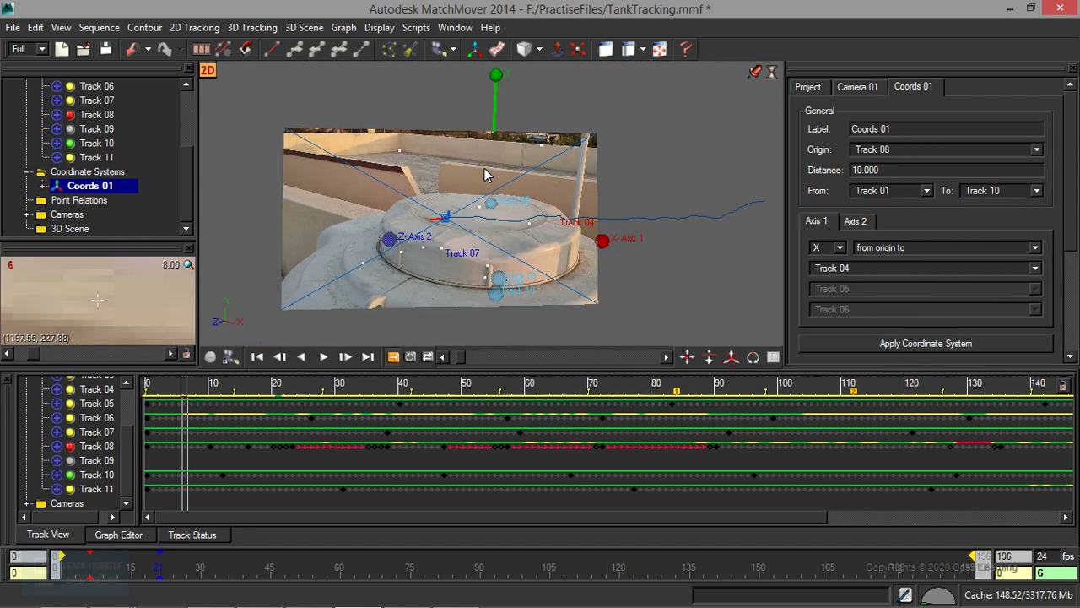
pyautogui.doubleClick(511, 211)
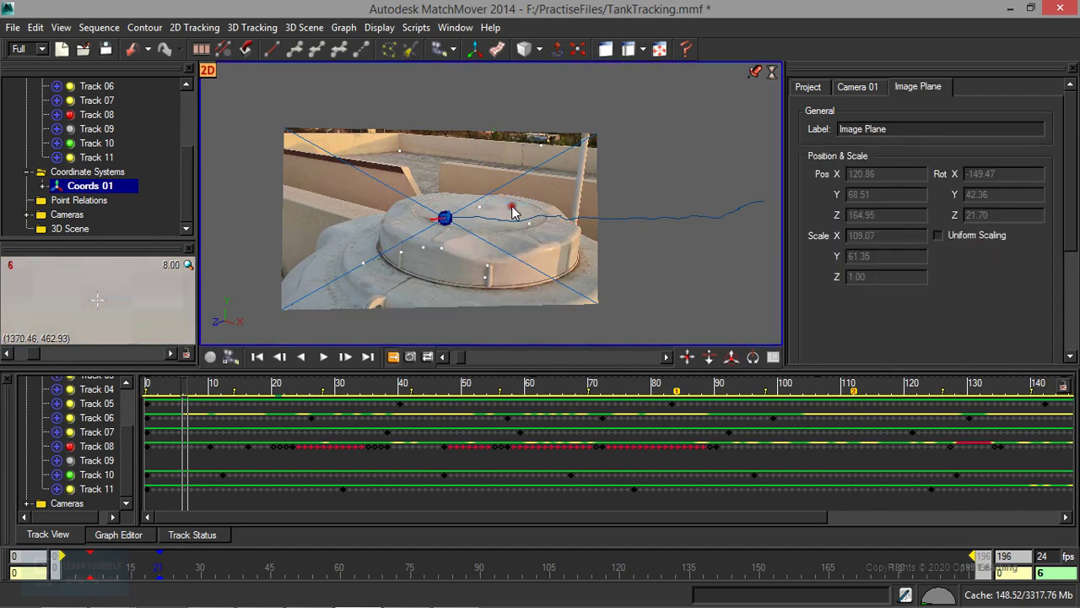
pyautogui.click(207, 71)
pyautogui.click(208, 72)
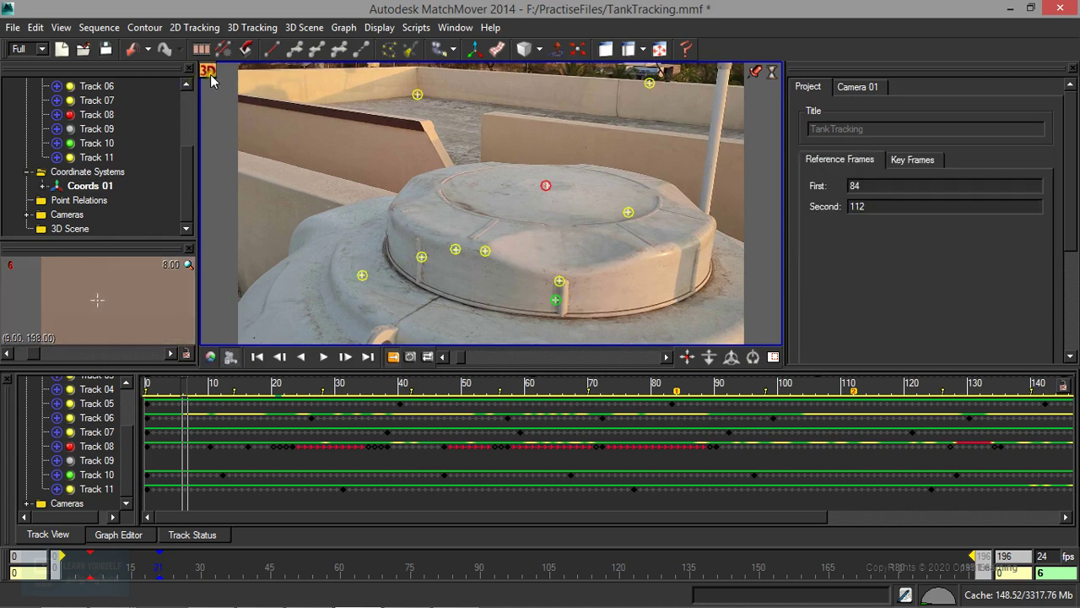
pyautogui.click(92, 186)
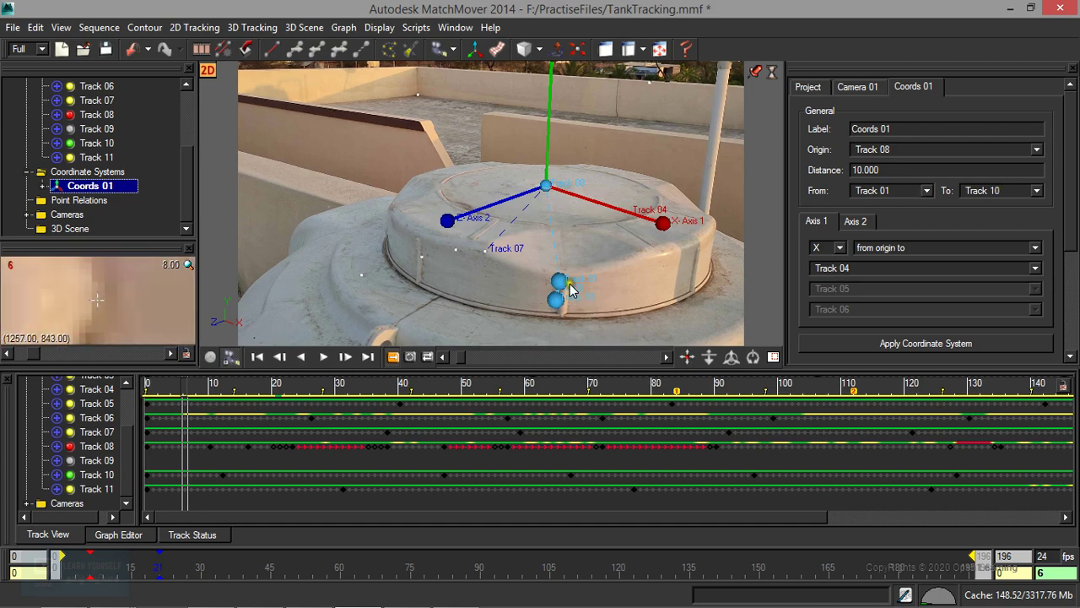
pyautogui.moveTo(557, 285)
pyautogui.mouseDown()
pyautogui.moveTo(479, 254)
pyautogui.moveTo(559, 281)
pyautogui.mouseUp()
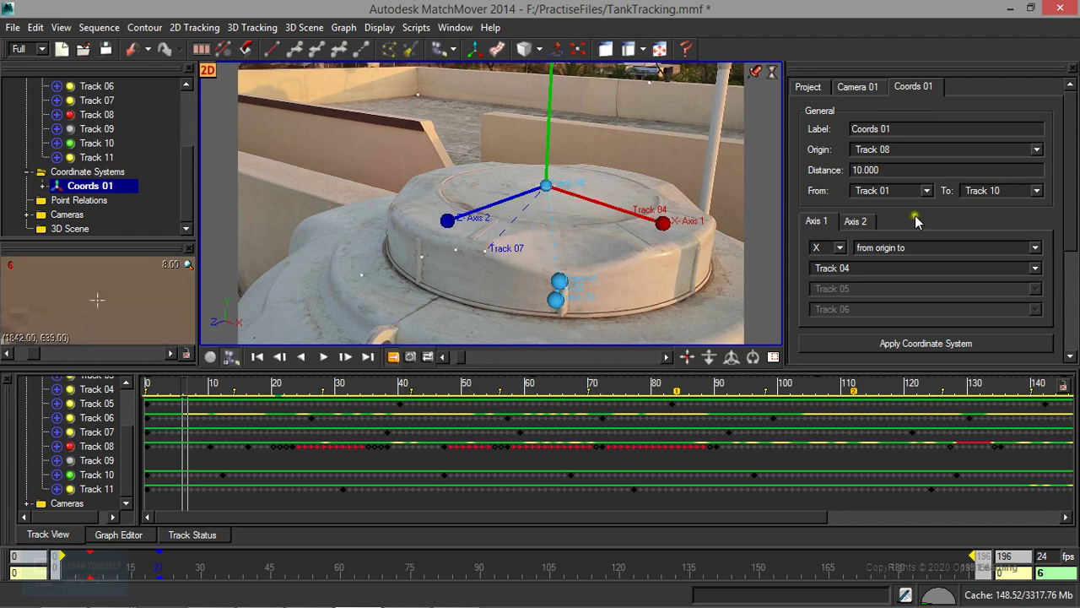
# - Change the reference distance's end point to Track 07, set the distance to 30 and apply the coordinate system
pyautogui.click(994, 193)
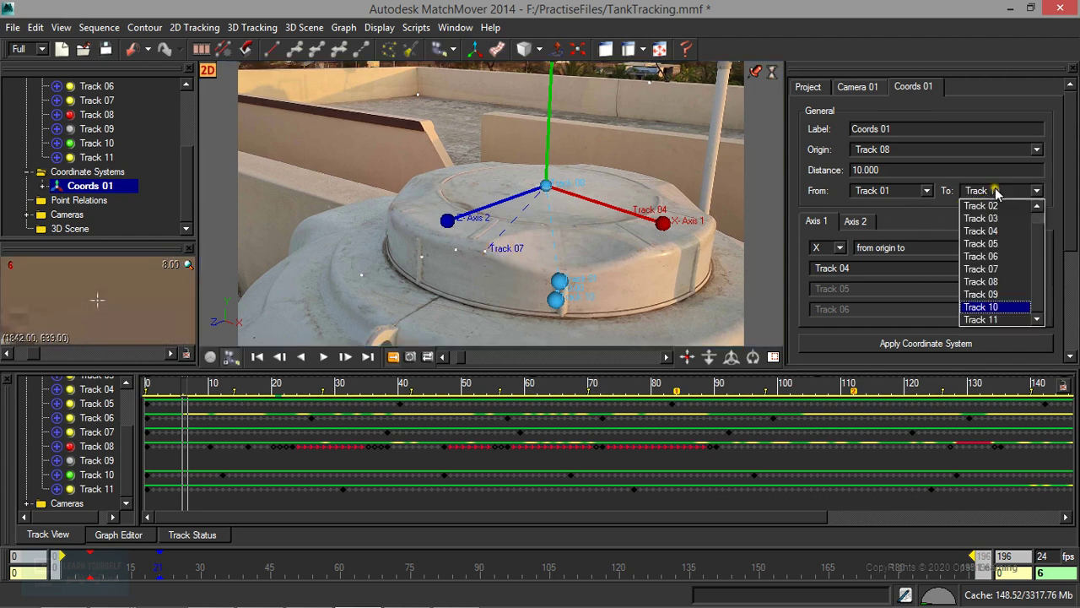
pyautogui.click(1009, 271)
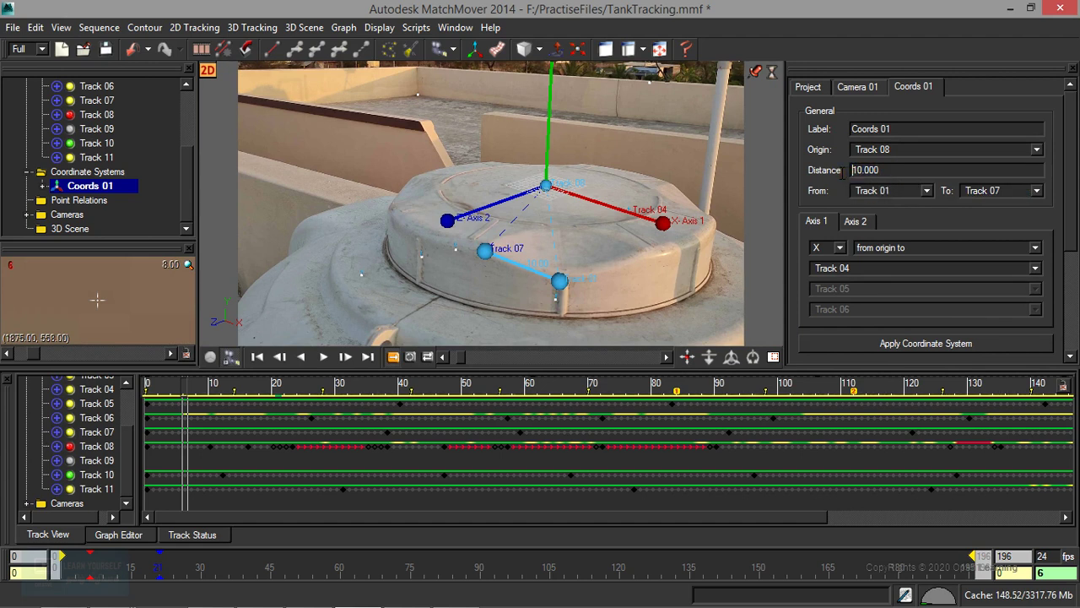
pyautogui.moveTo(892, 172); pyautogui.dragTo(833, 173)
pyautogui.click(924, 346)
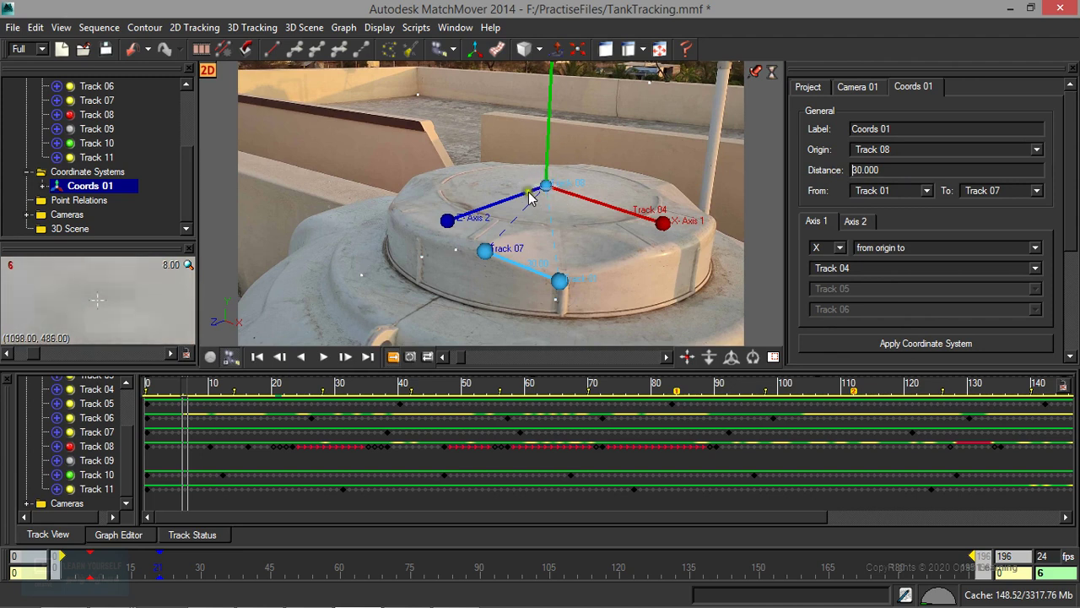
# - Set the distance between Track 01 and Track 07 to 10
pyautogui.click(886, 170)
pyautogui.doubleClick(866, 170)
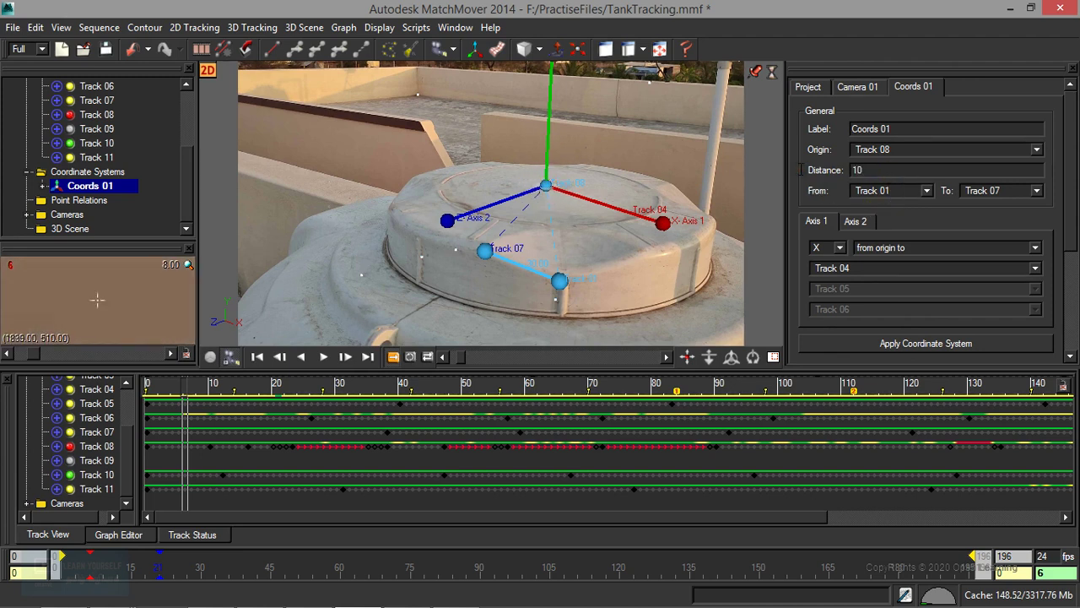
pyautogui.write('10')
pyautogui.press('Return')
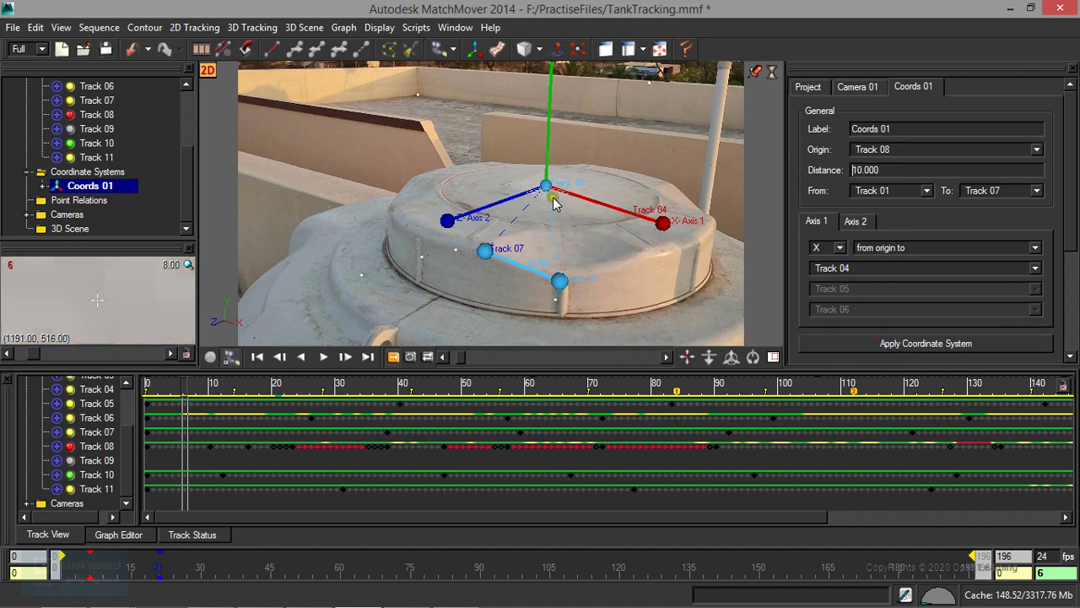
# - Set the distance between Track 01 and Track 07 to 5 and apply the coordinate system
pyautogui.doubleClick(878, 171)
pyautogui.write('5')
pyautogui.click(903, 343)
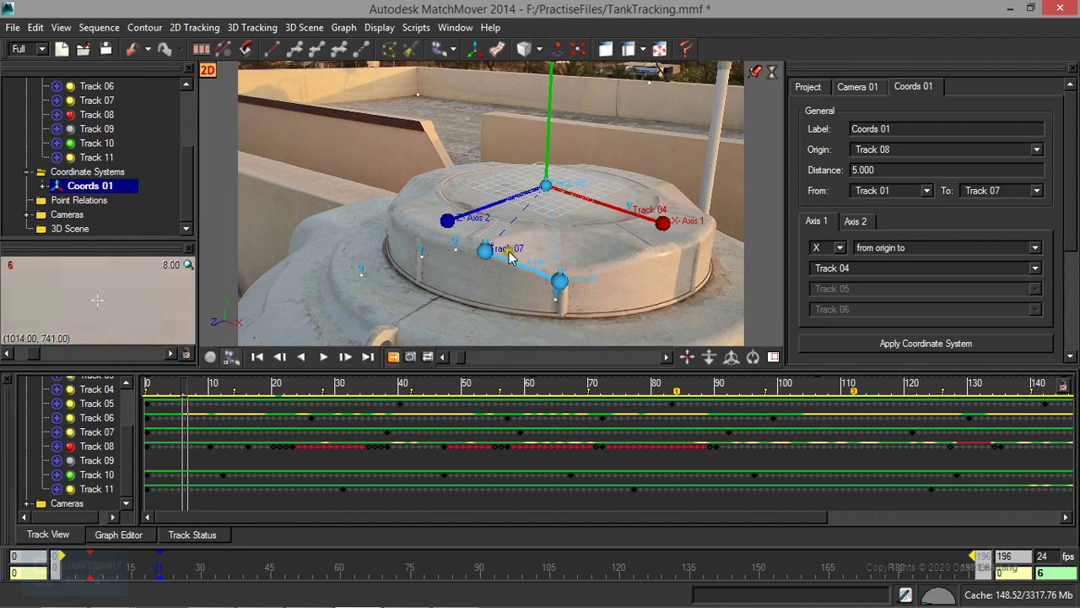
pyautogui.click(193, 534)
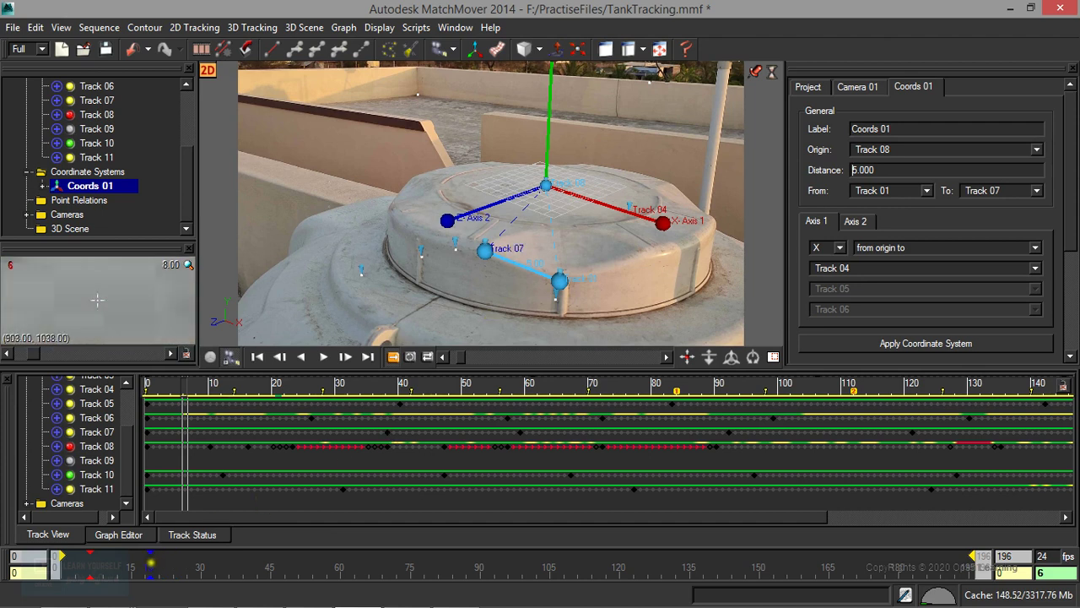